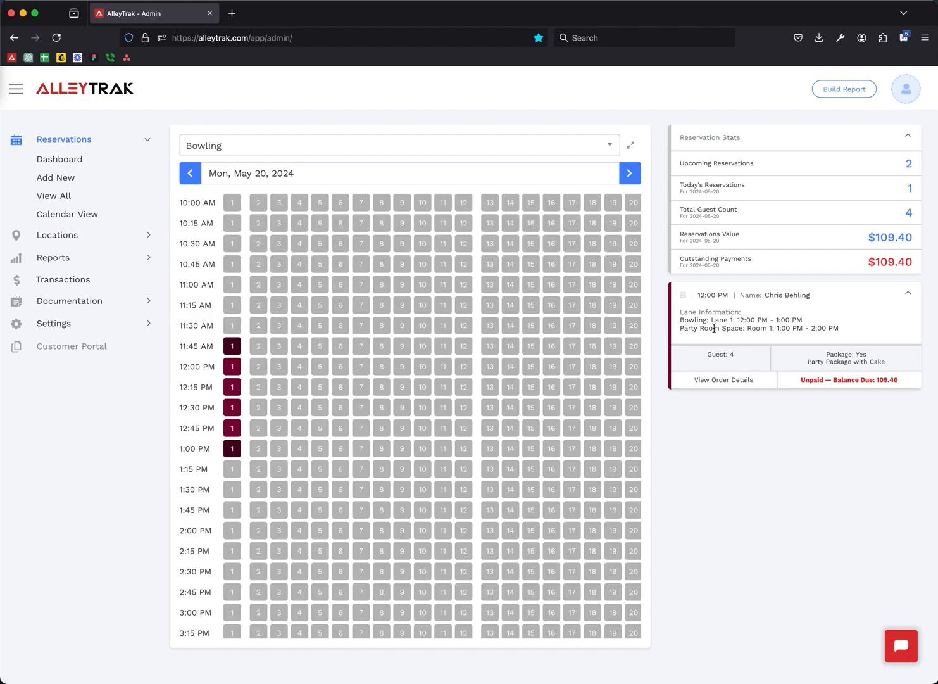
- Check the lane information of the 12:00 PM reservation and the locations available for the May 20, 2024 schedule
drag(694, 320, 751, 331)
click(751, 331)
click(286, 153)
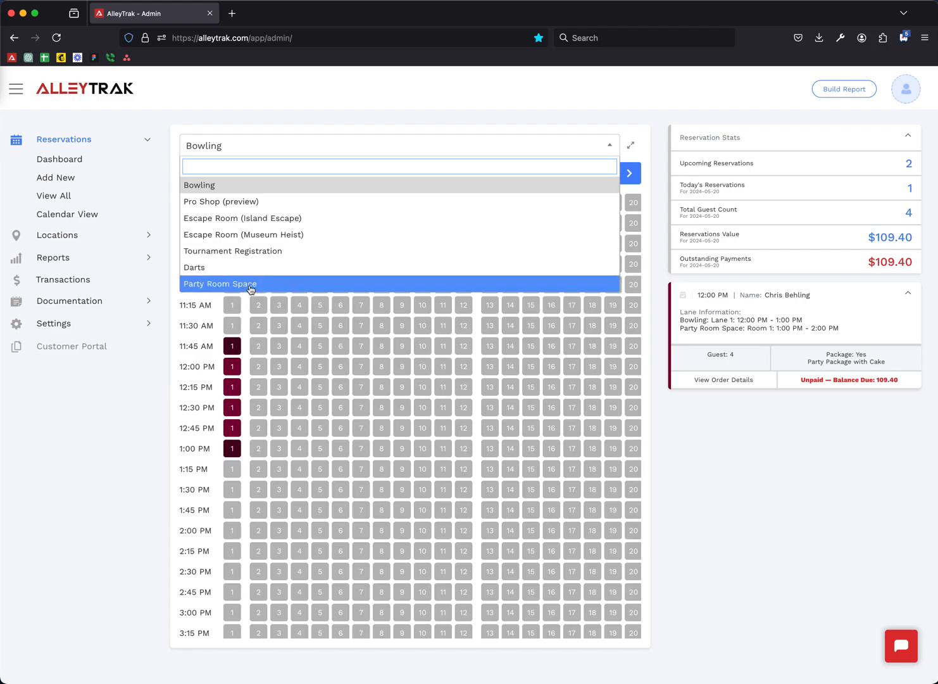
click(752, 459)
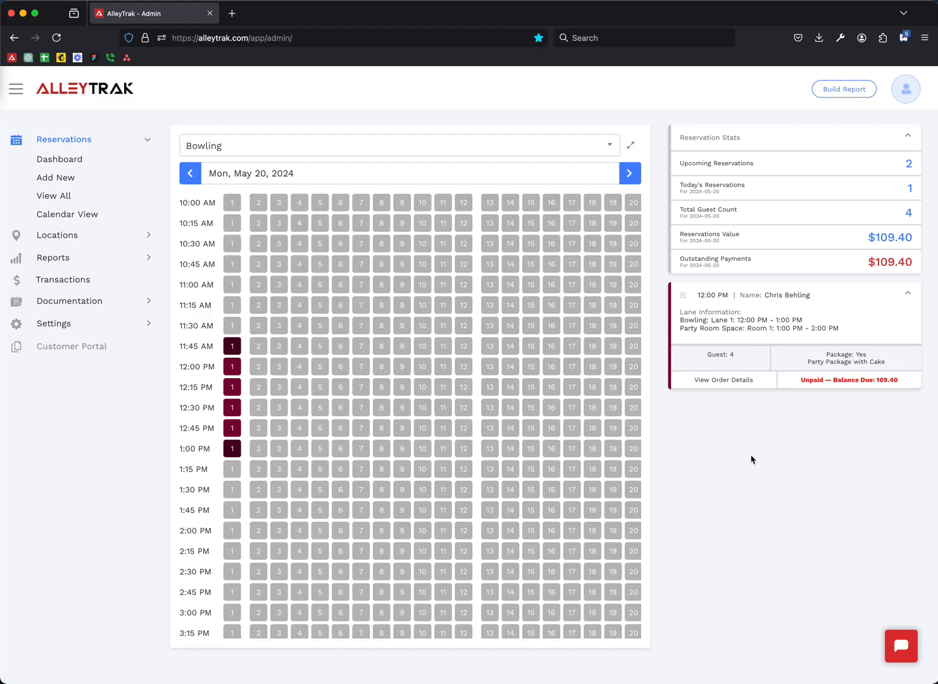
- Review the reservation details of the 12:00 PM lane 1 booking, opening them from both the schedule and its reservation card
click(232, 367)
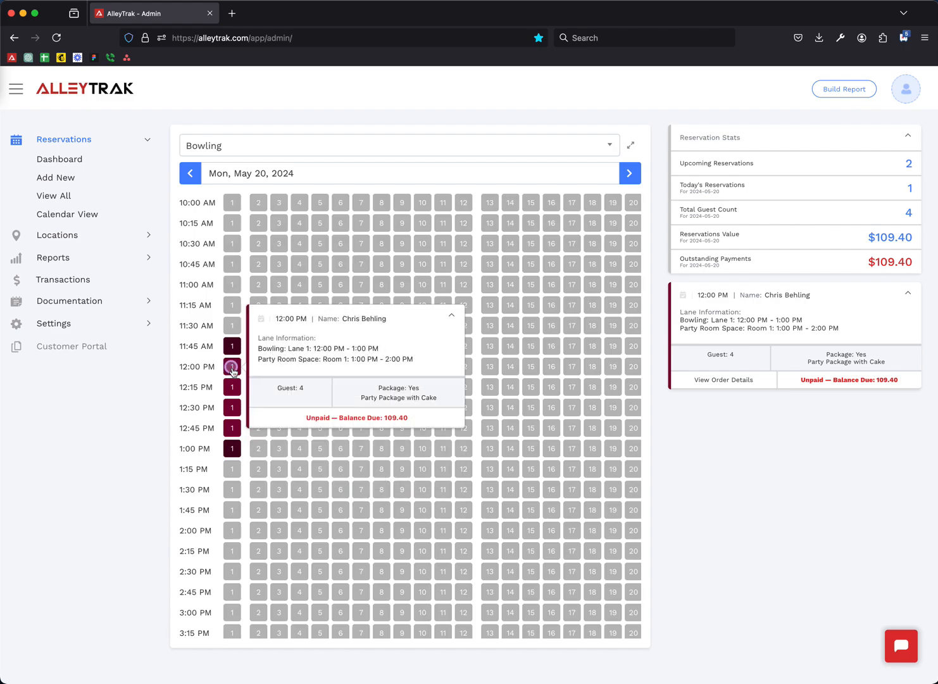
click(290, 423)
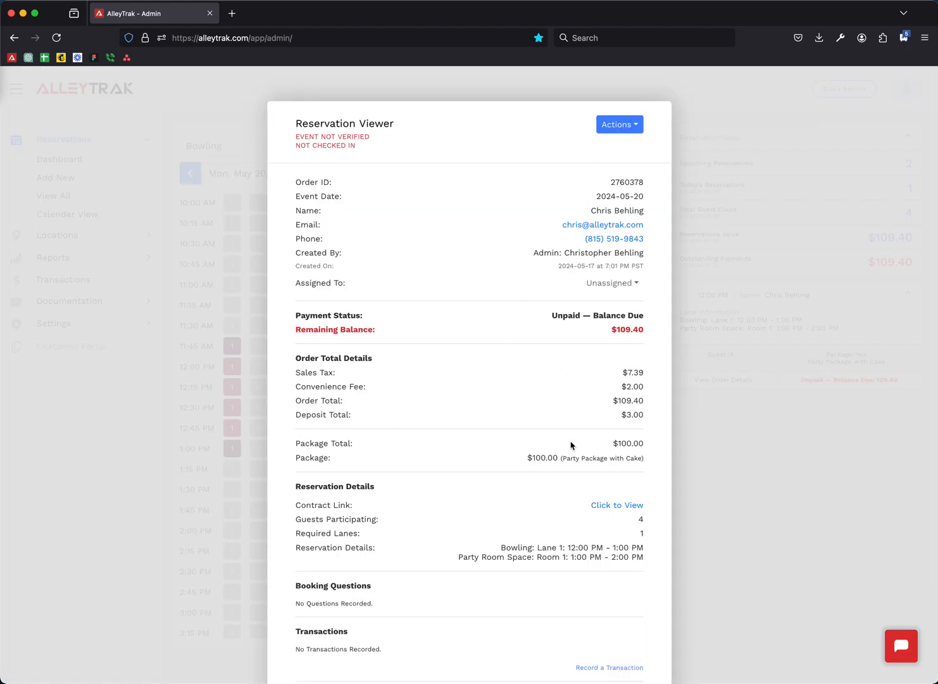
drag(500, 547, 614, 558)
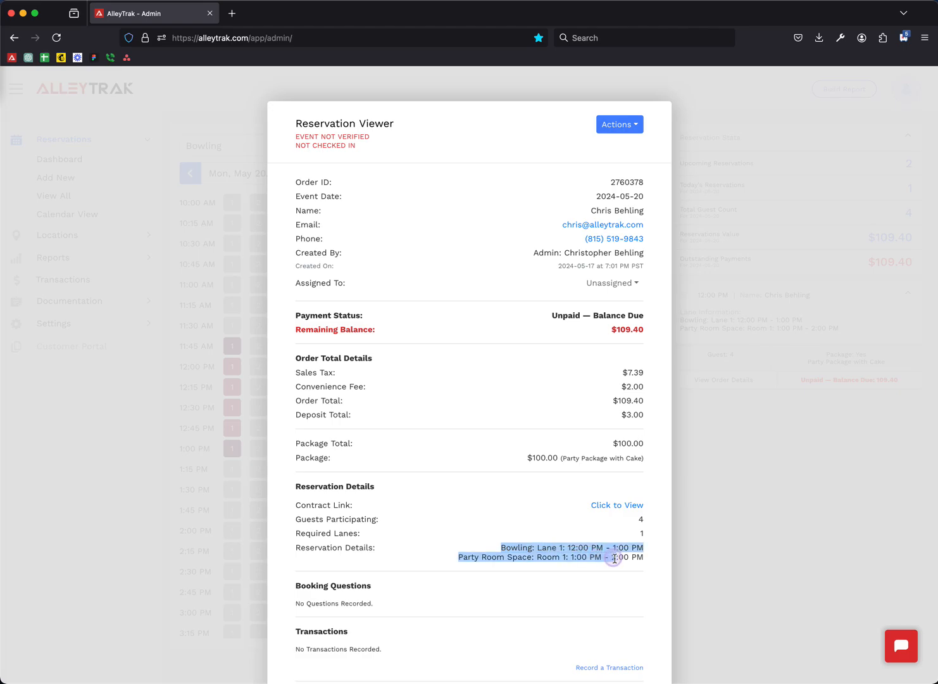
click(614, 558)
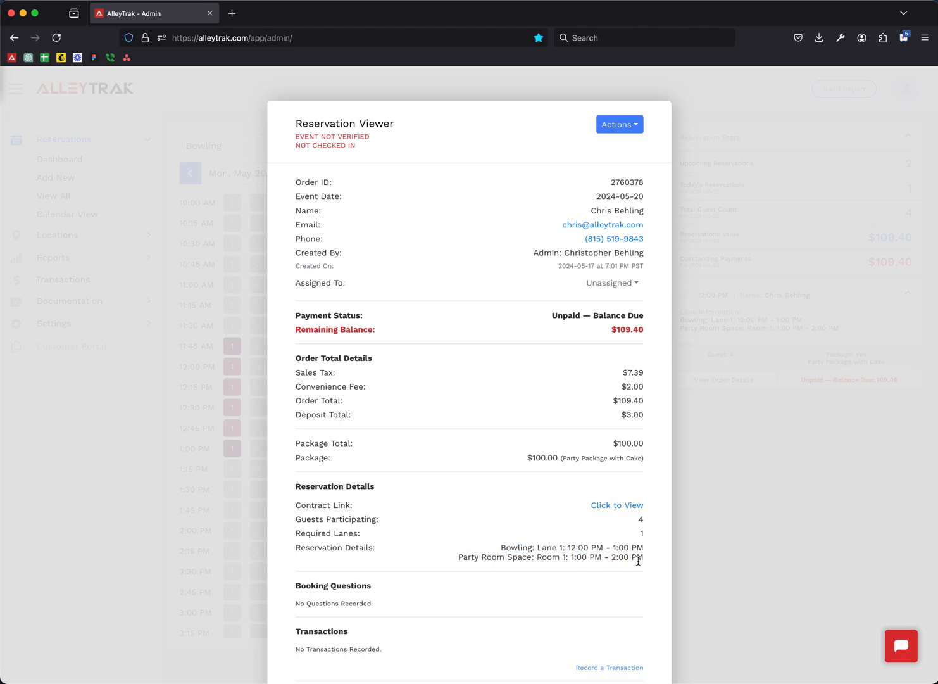
click(755, 473)
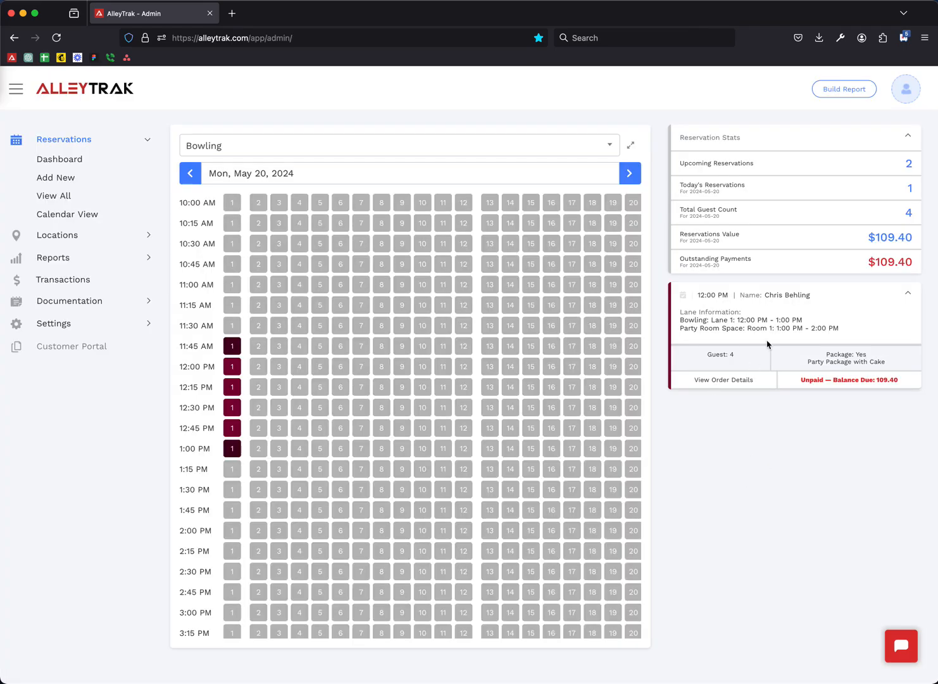
click(734, 381)
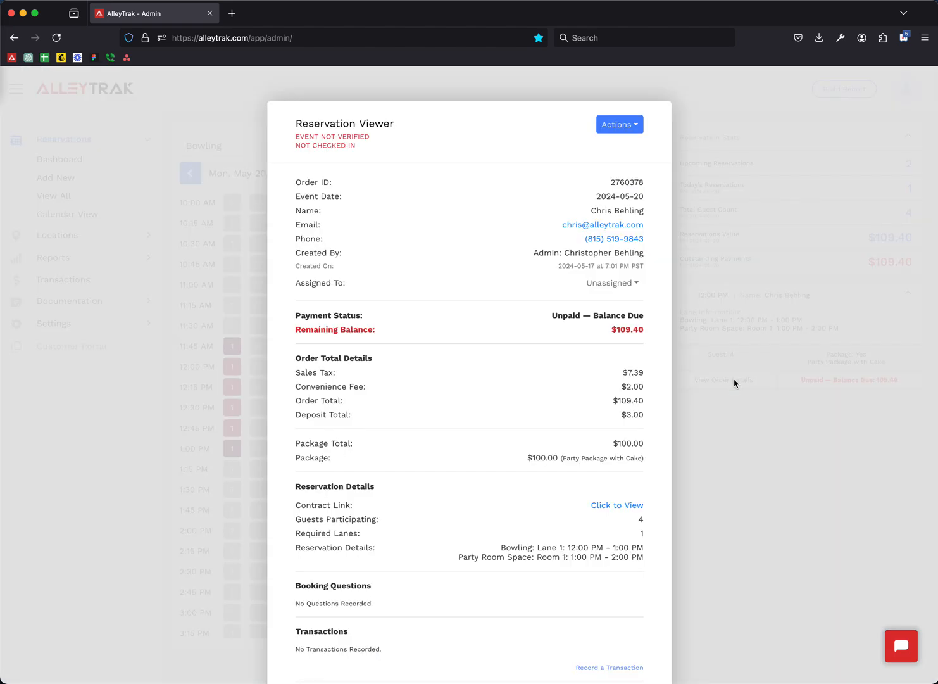
click(733, 405)
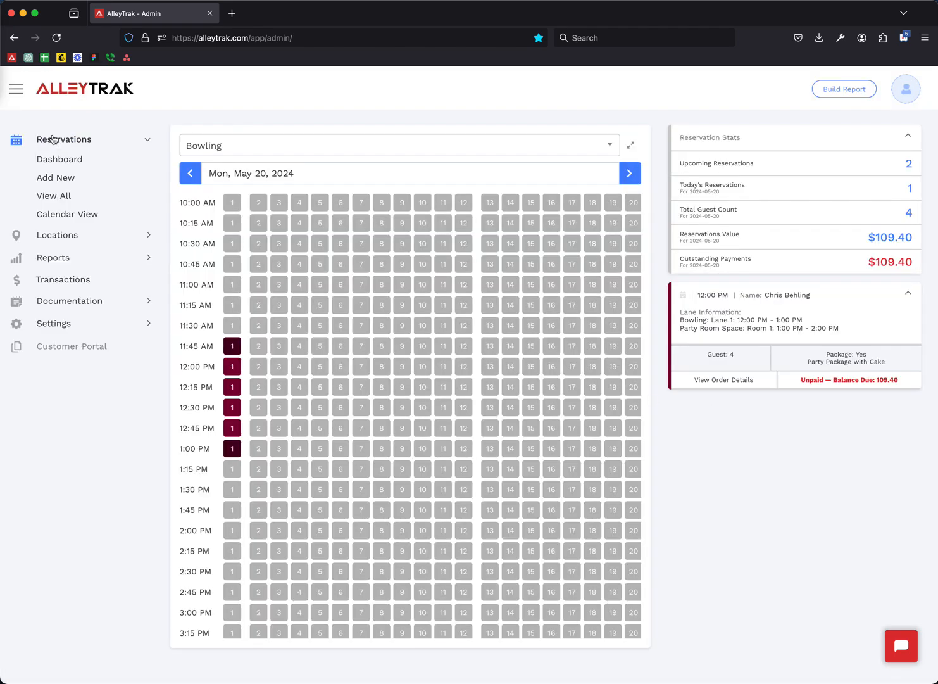
- Switch the schedule to Party Room Space and open the 1:00 PM Room 1 reservation for editing
click(221, 150)
click(231, 282)
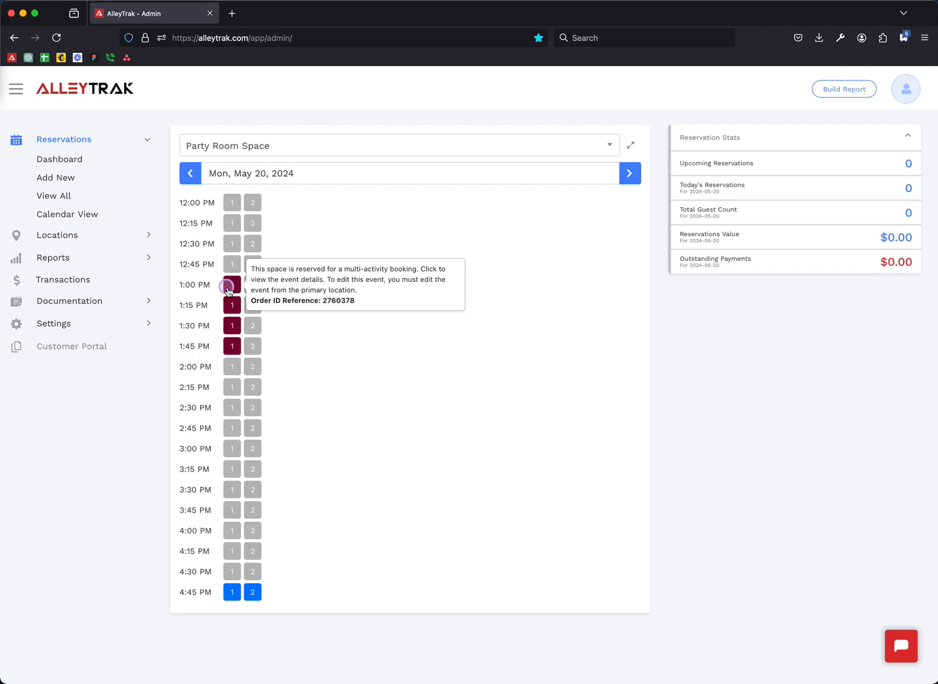
click(229, 288)
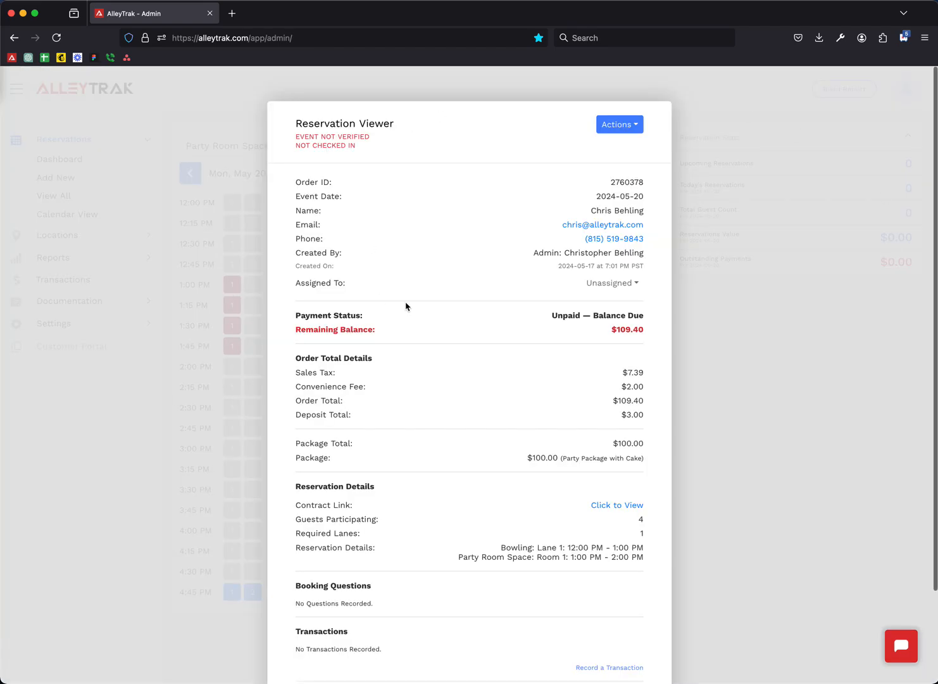
click(627, 126)
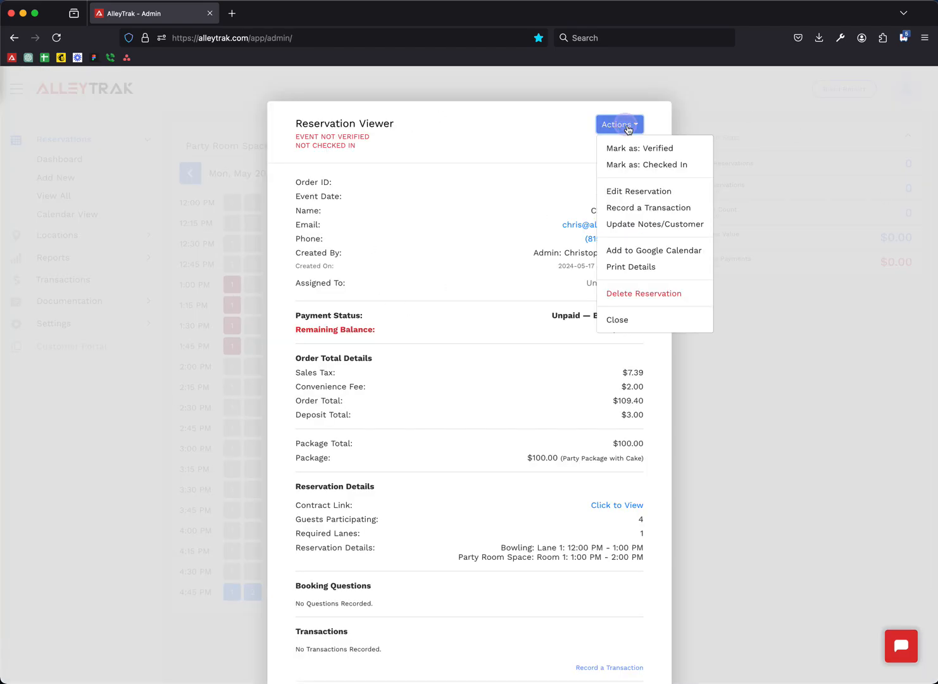
click(655, 192)
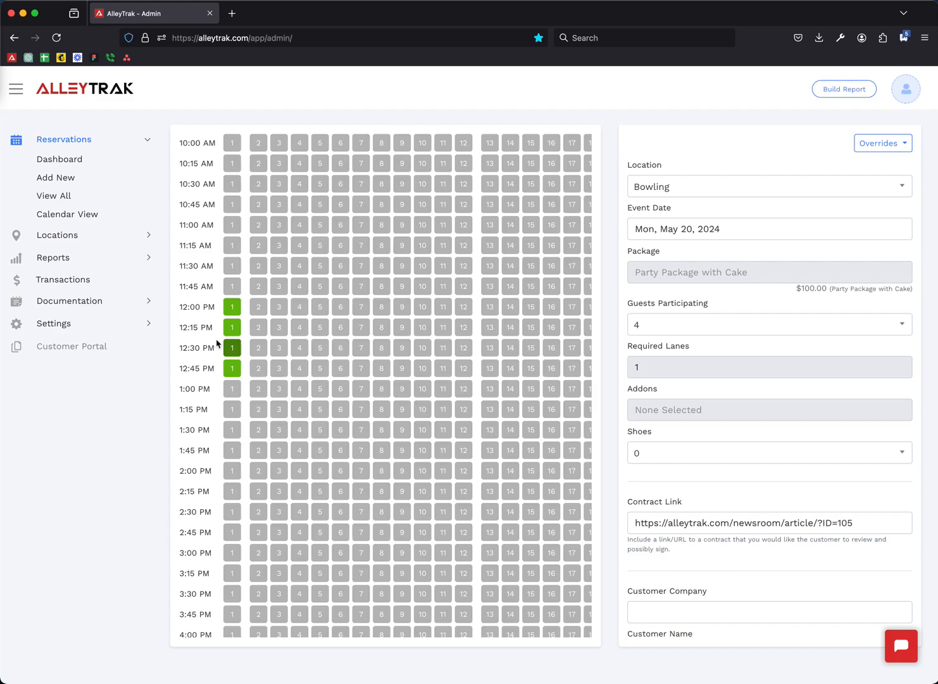
- Open the Party Package with Cake for editing from the list of location packages
click(72, 239)
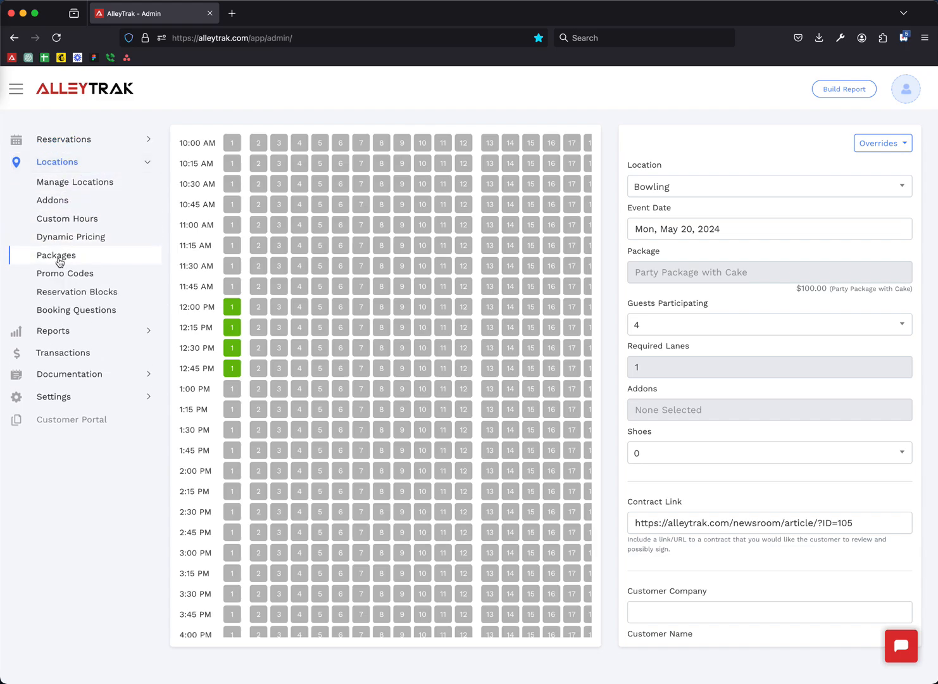
click(59, 258)
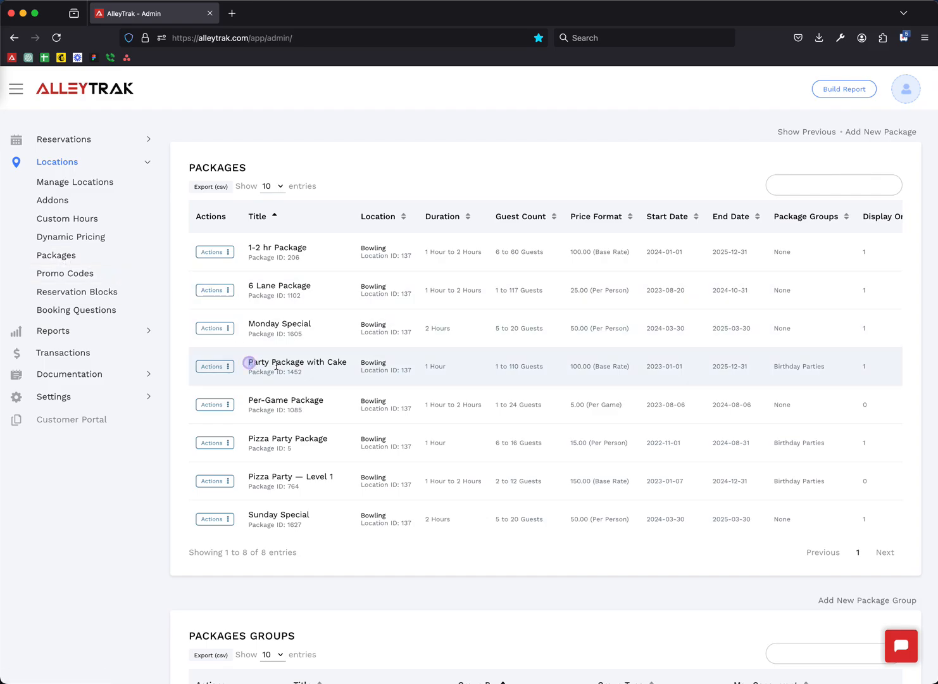
drag(247, 362, 324, 362)
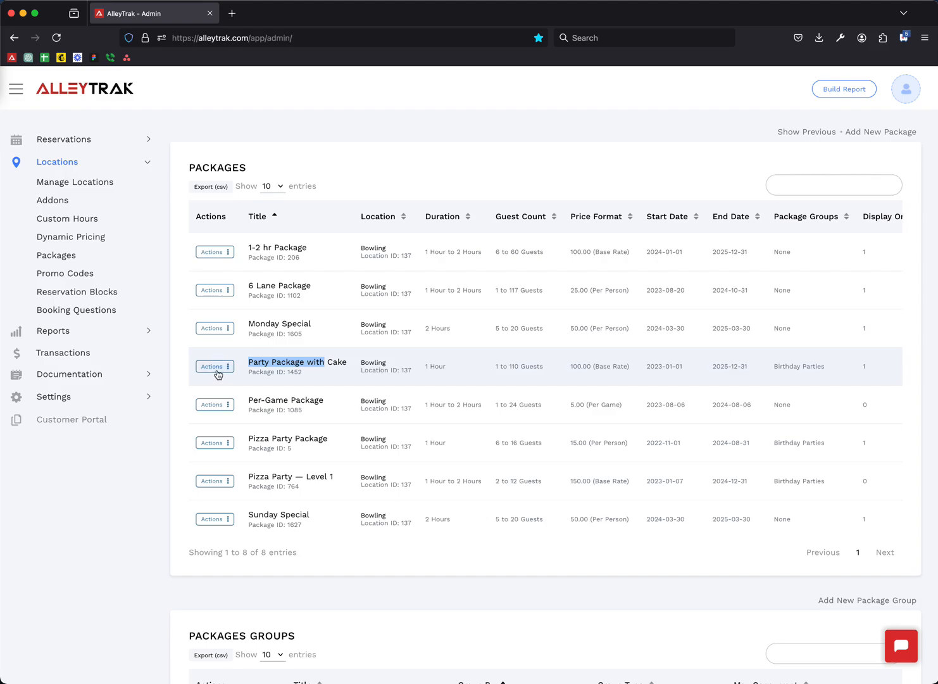
click(218, 369)
click(215, 387)
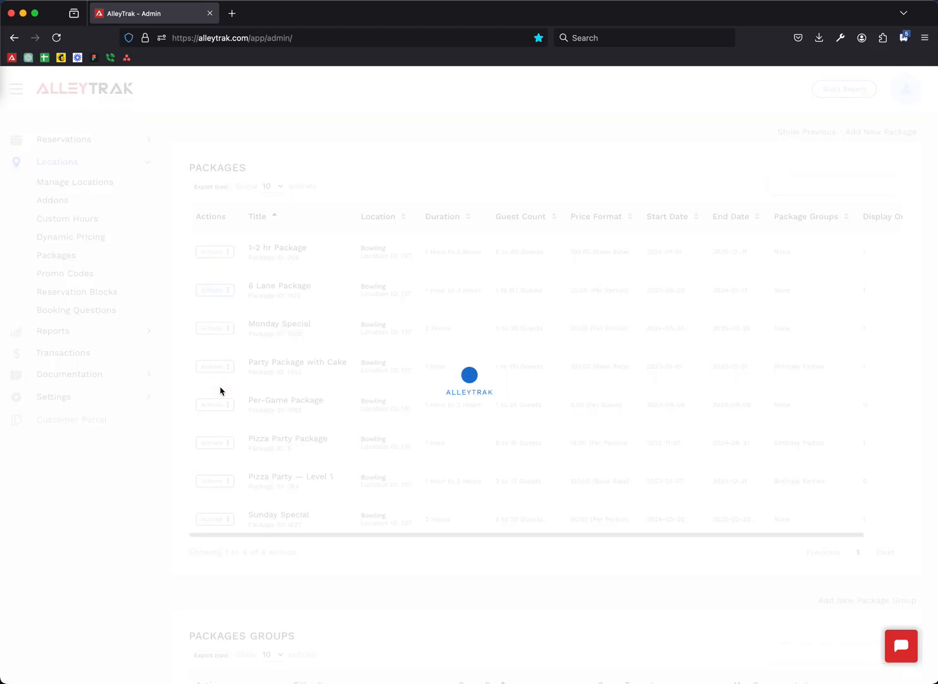
- Collapse the package's Bowling and Party Room Space activity sections
scroll(244, 390, down, 3)
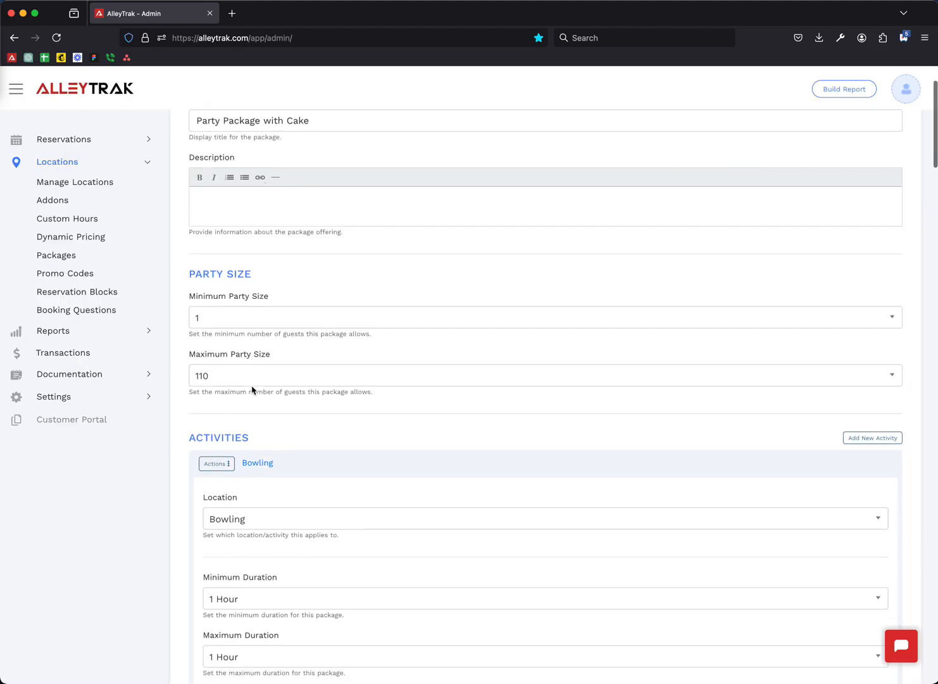
click(290, 455)
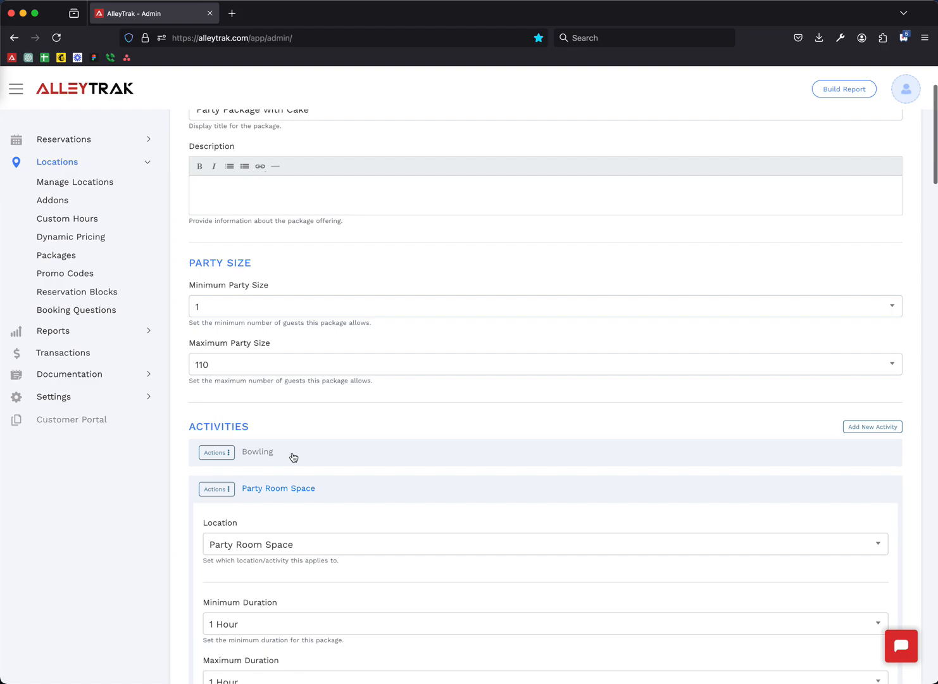
click(278, 488)
scroll(336, 469, down, 2)
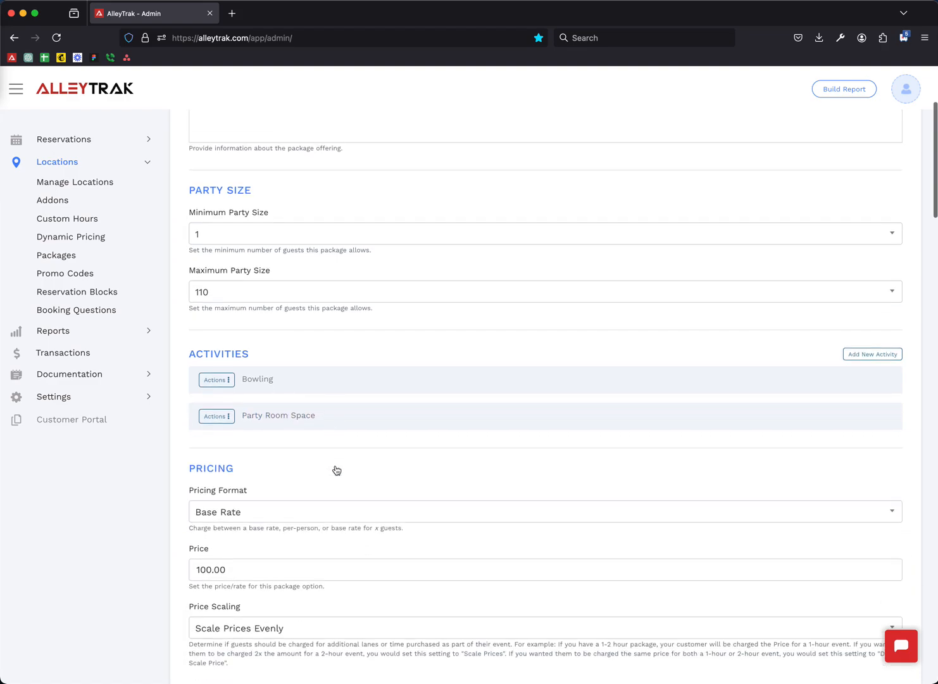
- Expand the package's Bowling activity, examine its duration, lane and equipment pricing settings, and collapse it again
click(268, 382)
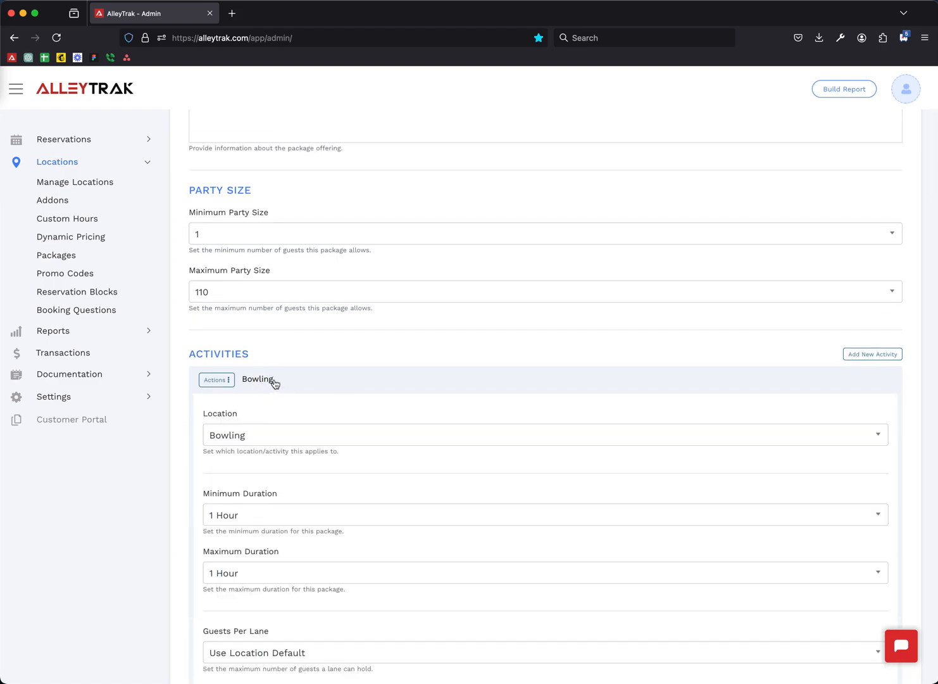
scroll(303, 404, down, 3)
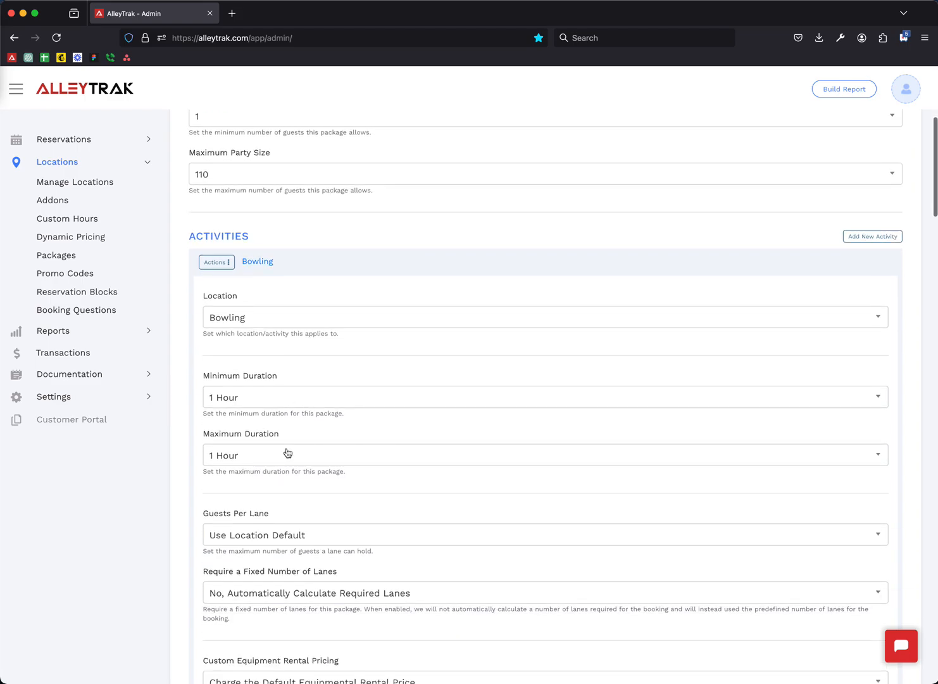
scroll(292, 453, down, 3)
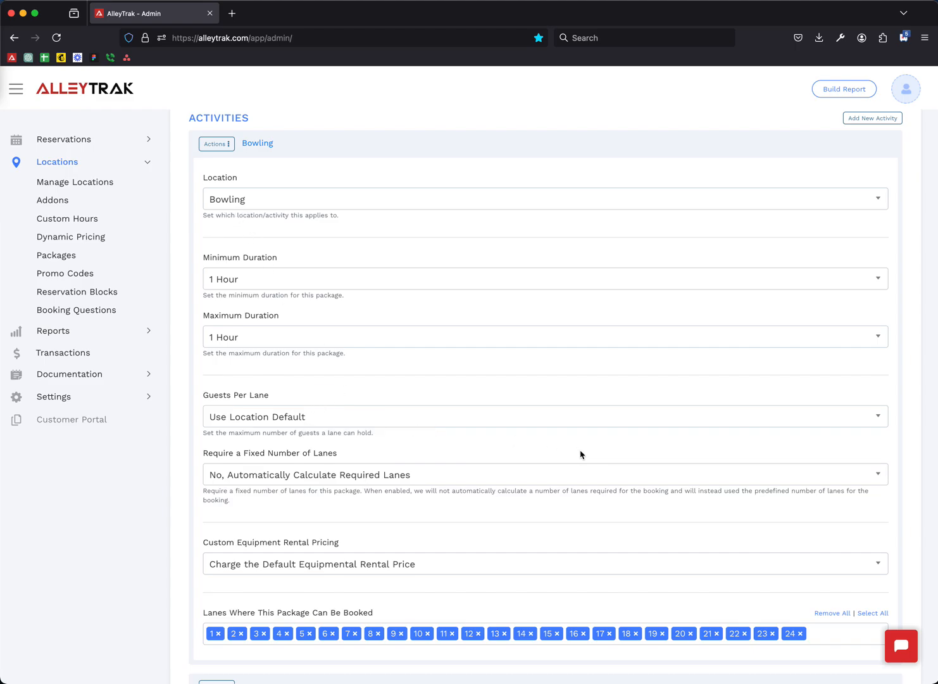
scroll(522, 455, down, 4)
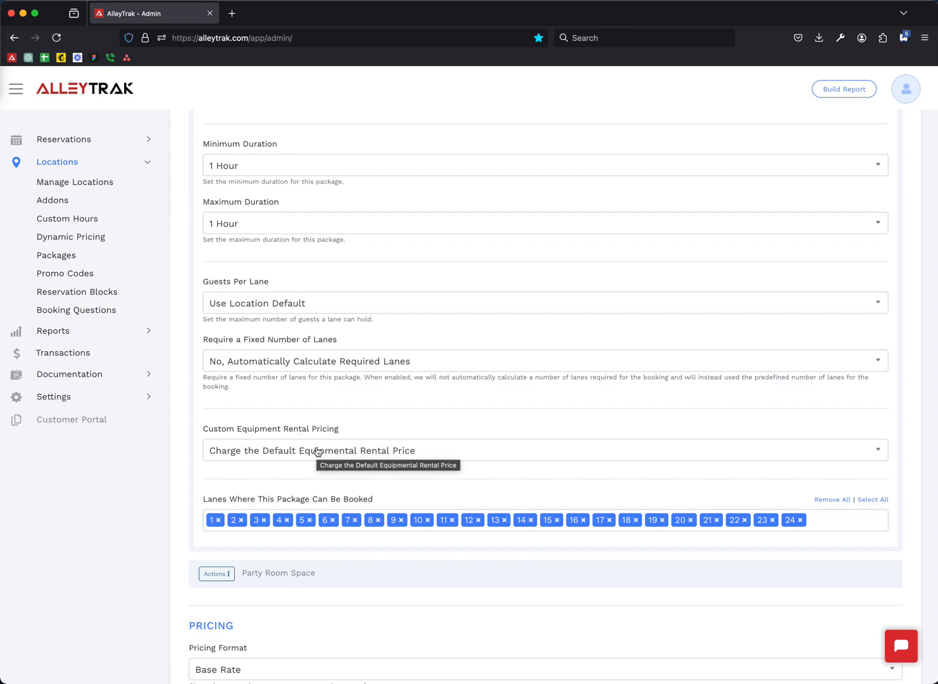
scroll(317, 443, up, 5)
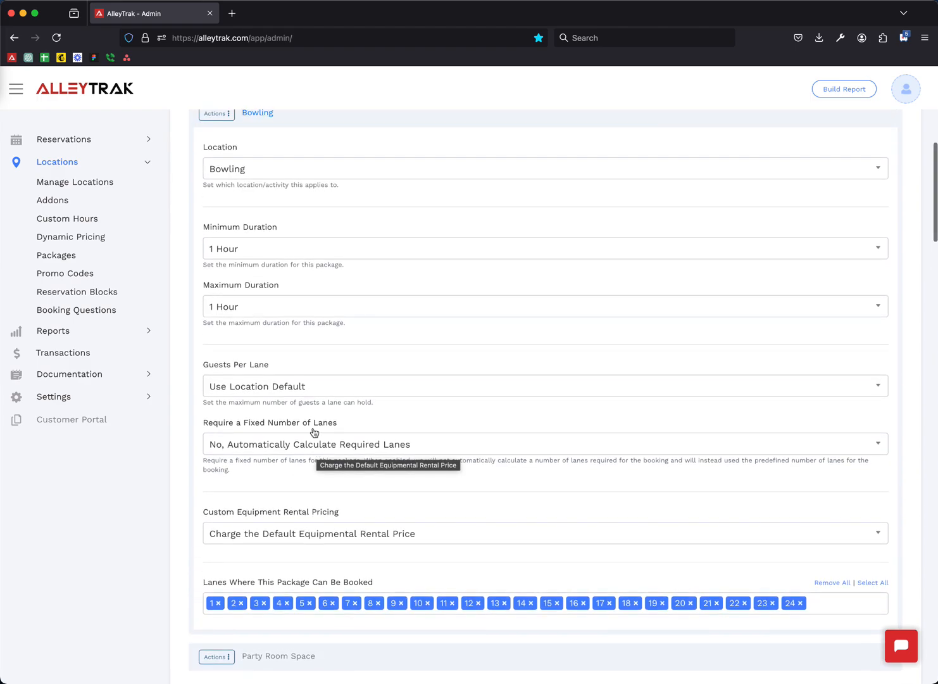
click(282, 203)
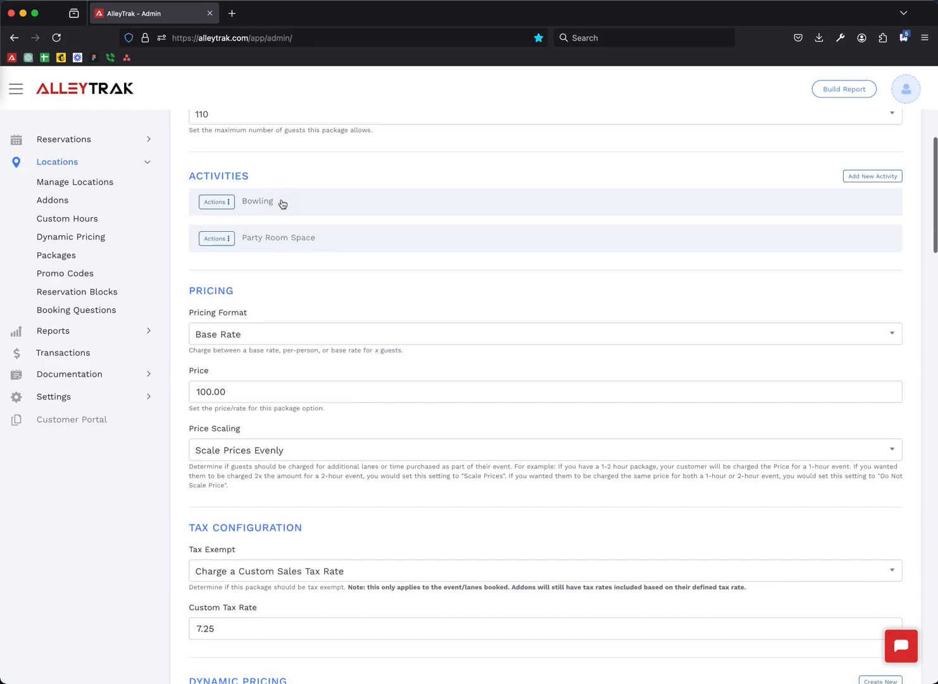
- Expand the package's Party Room Space activity, examine its location and duration settings, and collapse it again
click(268, 239)
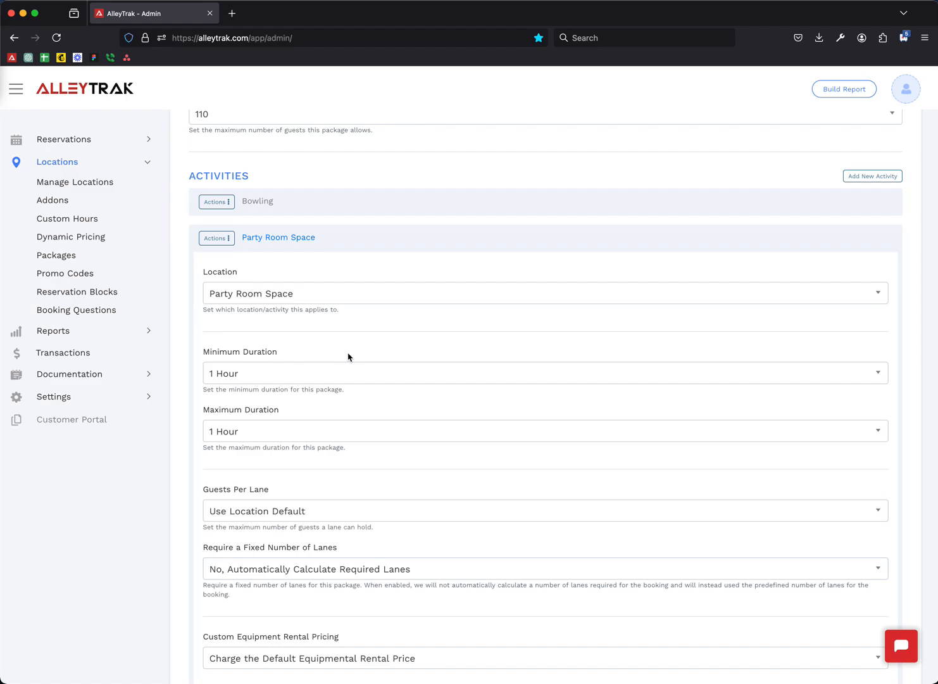
scroll(349, 357, down, 2)
scroll(349, 357, up, 1)
click(283, 205)
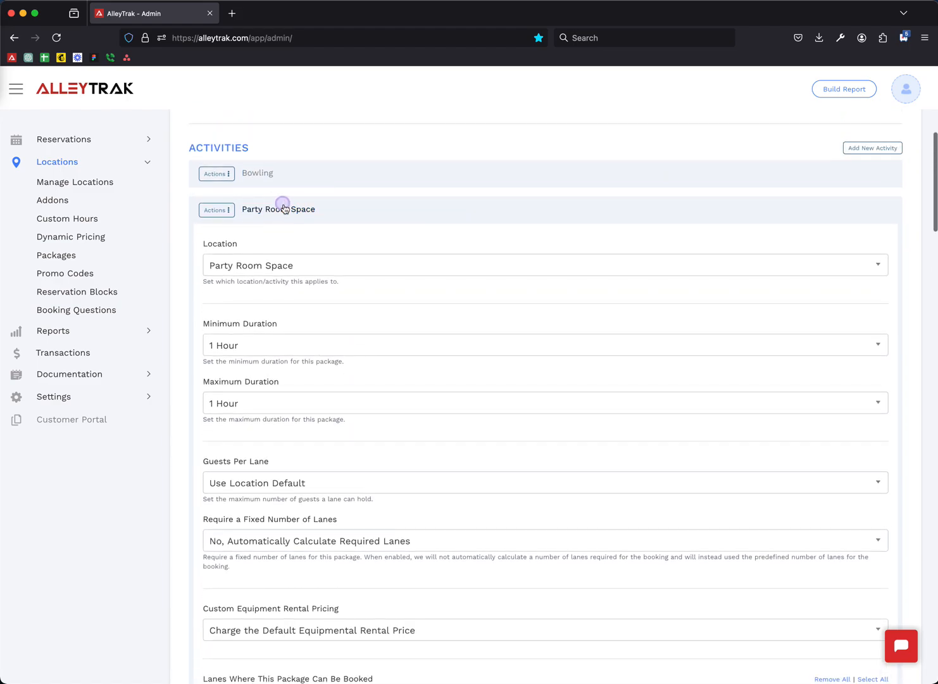
scroll(304, 253, up, 2)
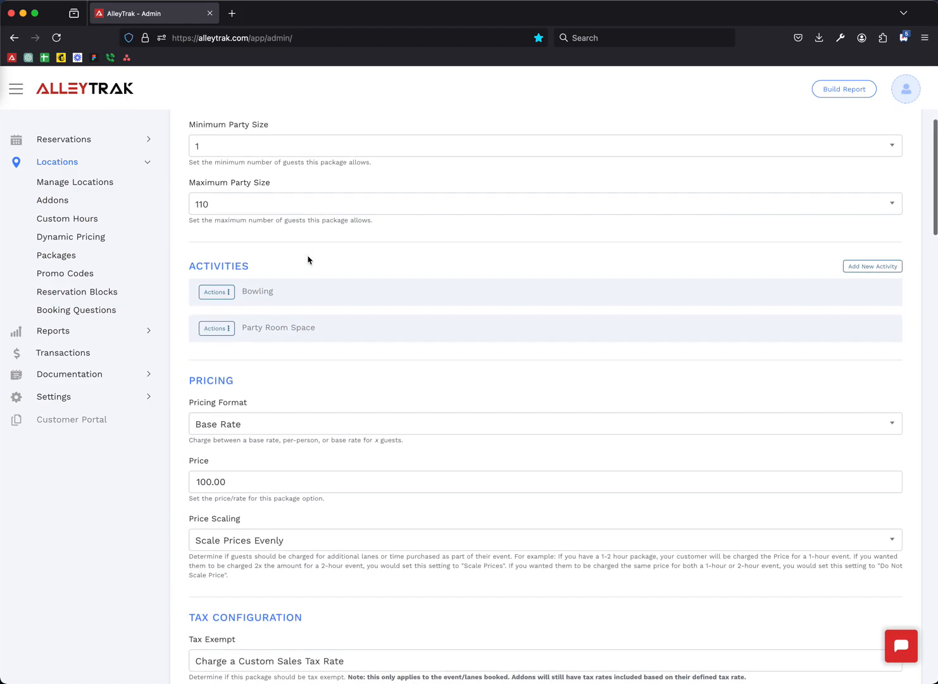
scroll(308, 259, up, 2)
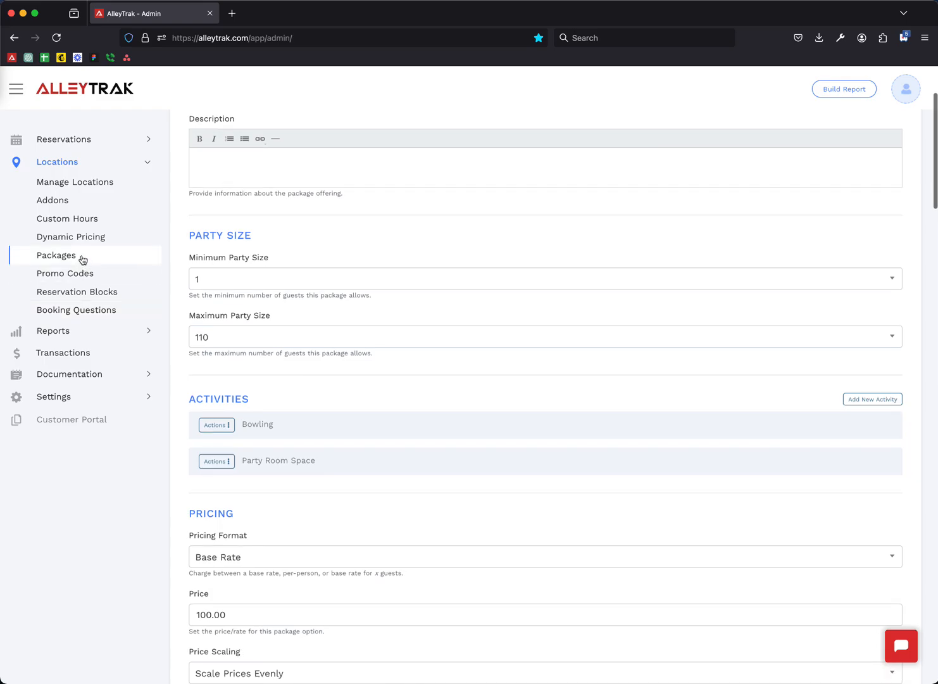
- Start a new package from the packages list and show its Bowling activity settings
click(82, 257)
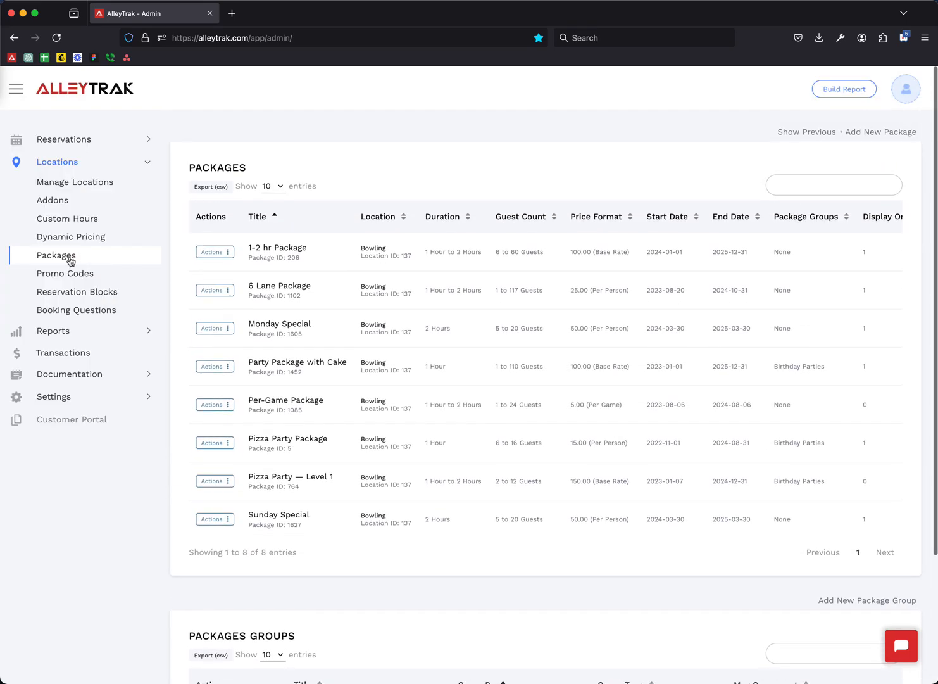
click(886, 135)
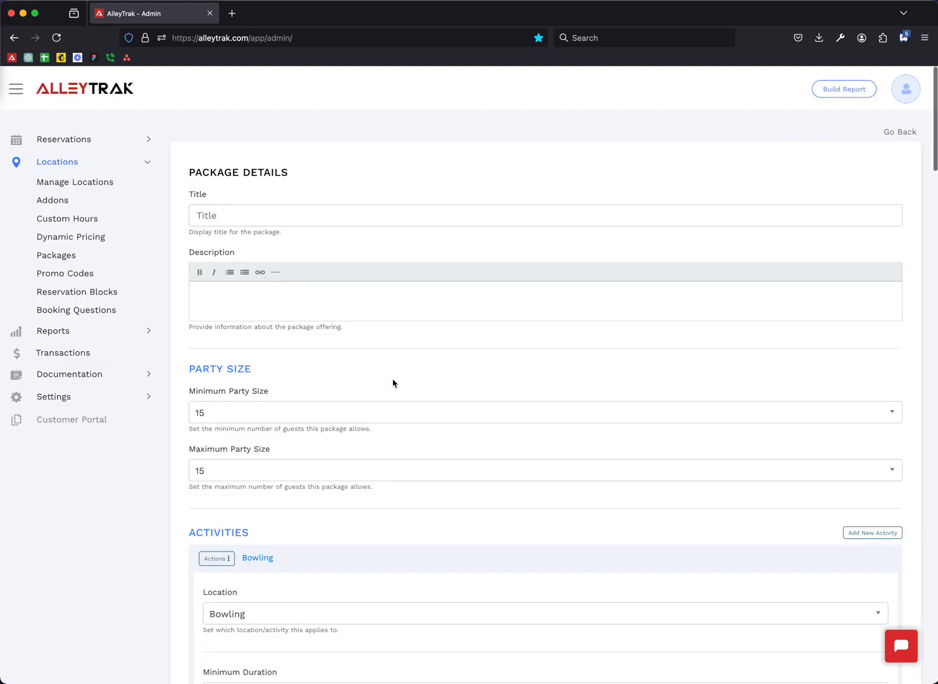
scroll(392, 383, down, 3)
scroll(393, 383, down, 2)
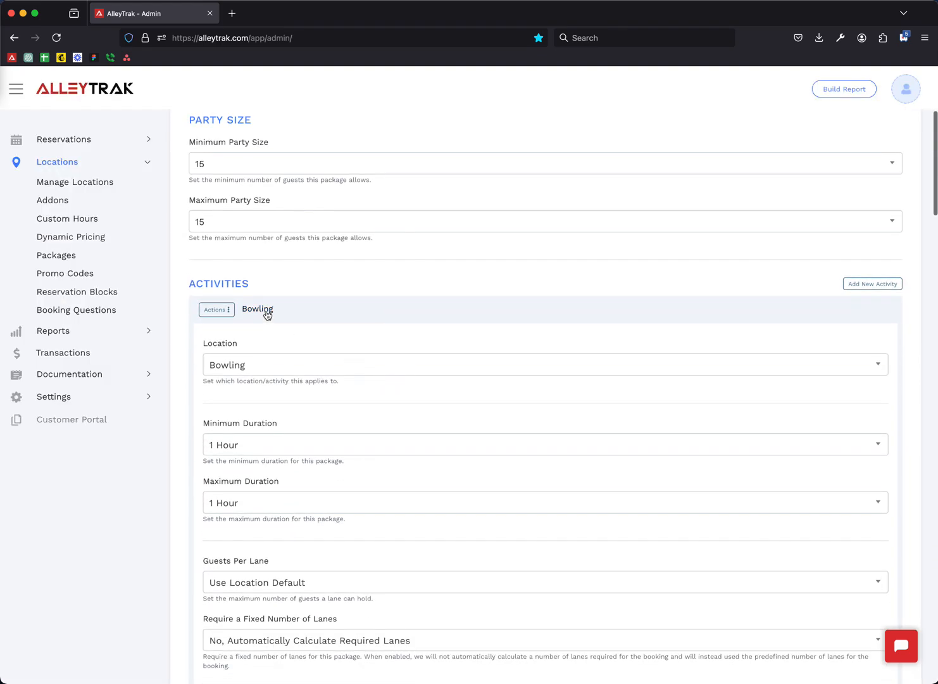
click(267, 312)
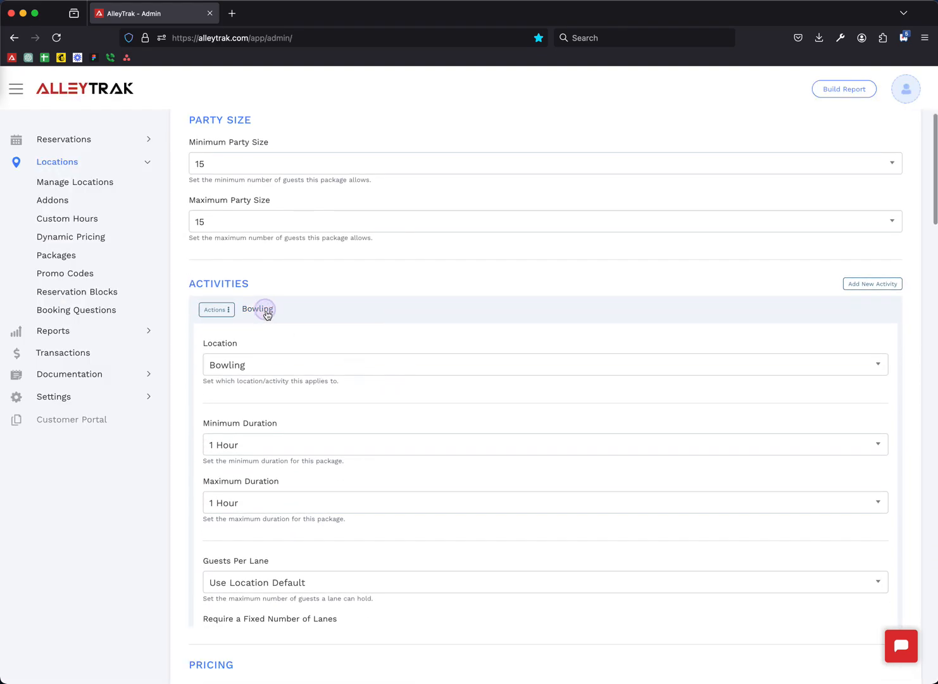
click(271, 312)
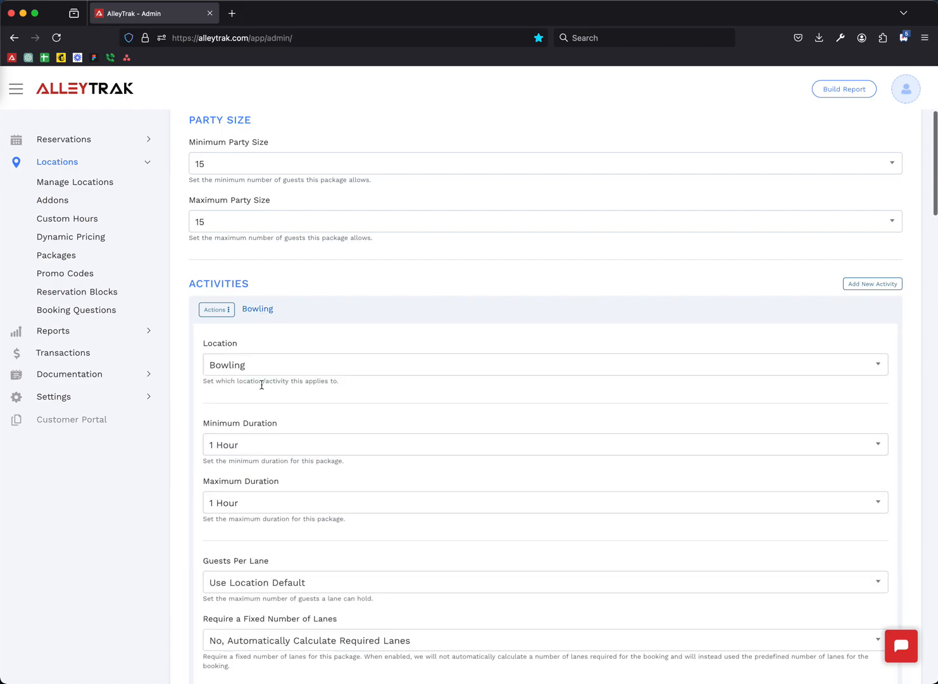
- Change the new package's activity location from Bowling to Escape Room (Island Escape)
click(268, 364)
click(261, 441)
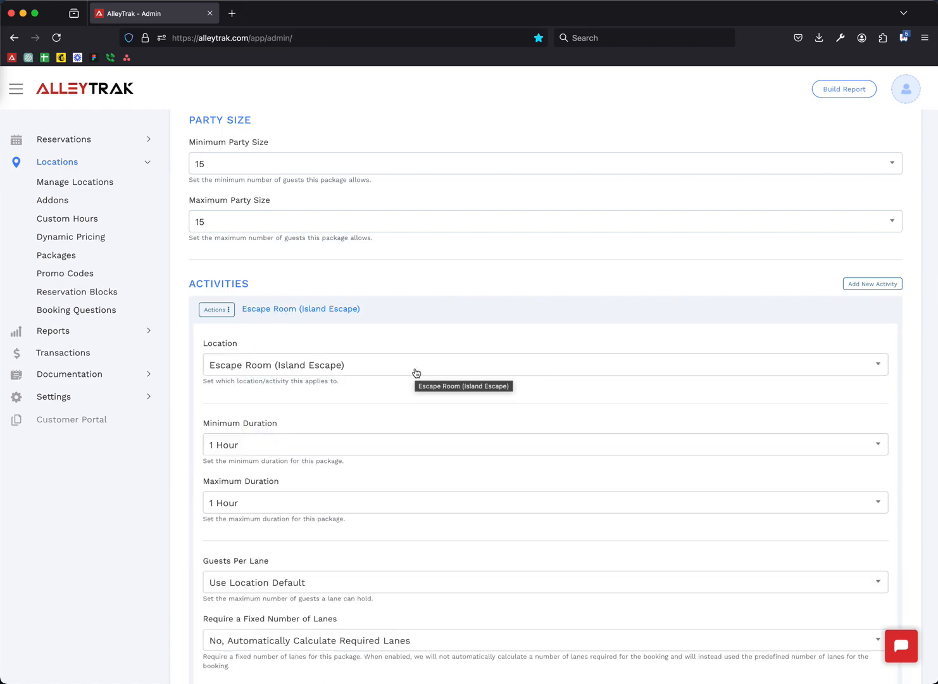
- Open the direct booking page of Party Package with Cake from the packages list and show the choice of packages there
click(70, 257)
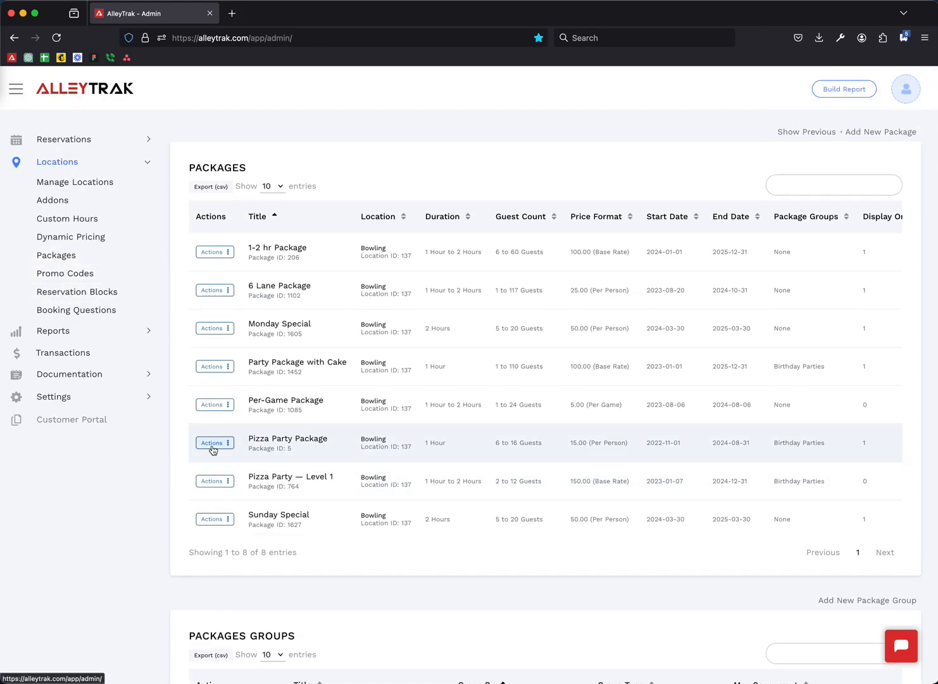
click(217, 367)
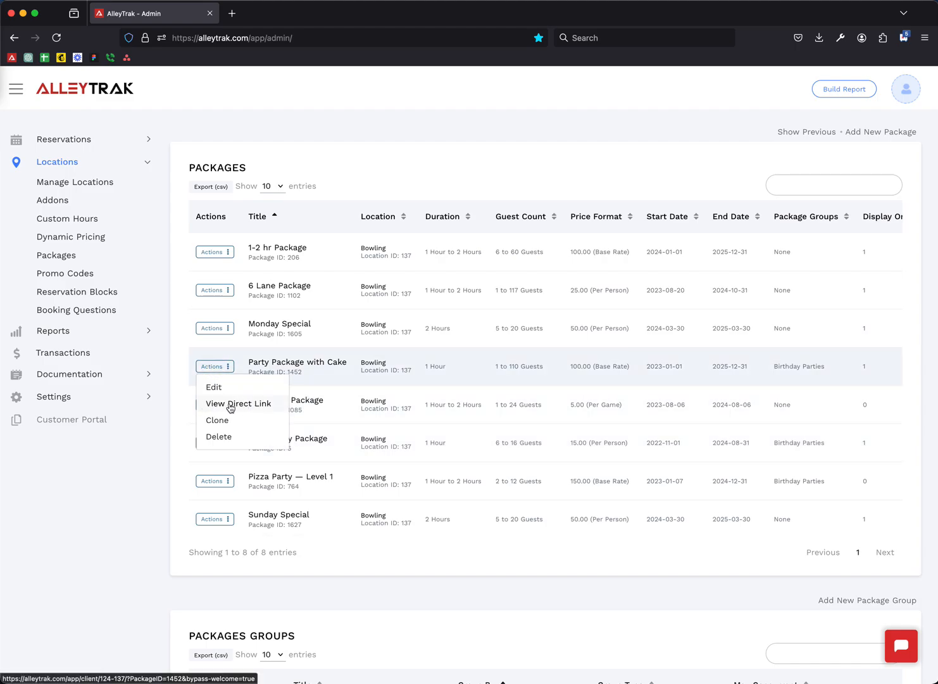
click(229, 404)
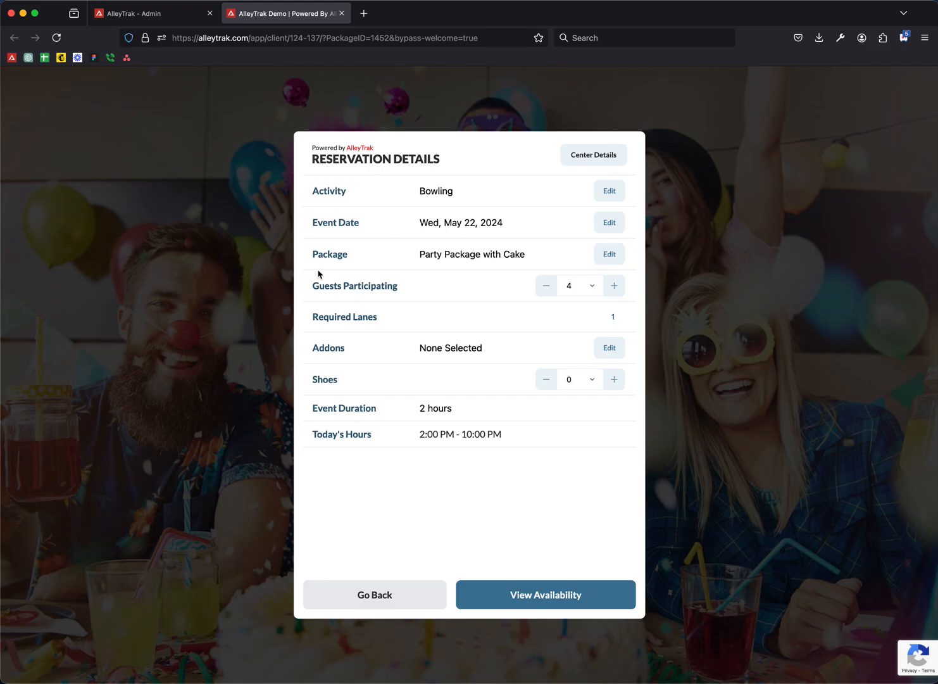
click(609, 253)
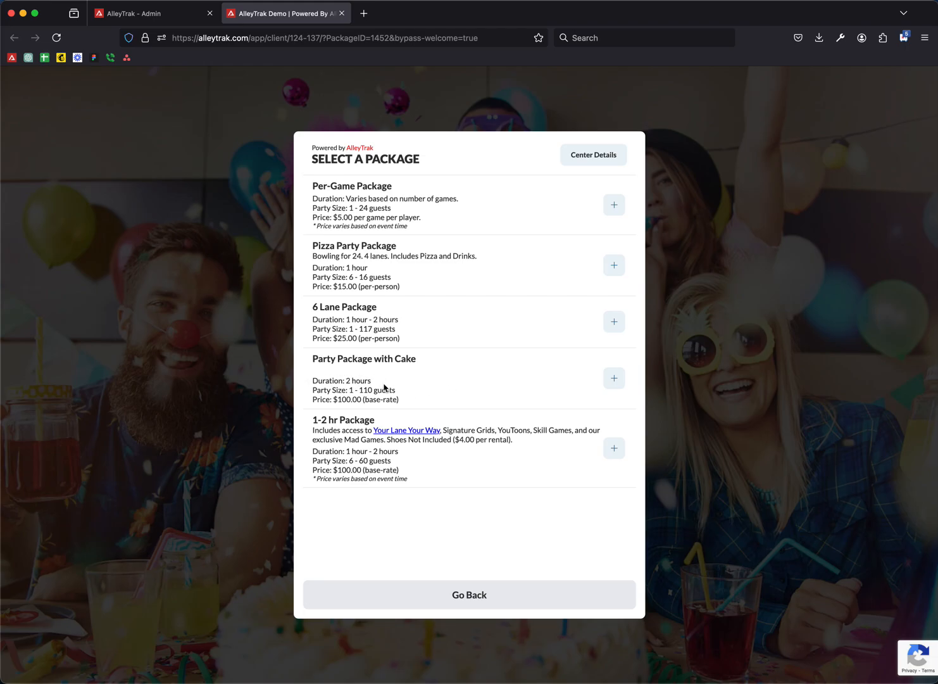
- Return to the admin page, open Party Package with Cake for editing, and collapse its Bowling activity to show the Party Room Space settings
click(178, 15)
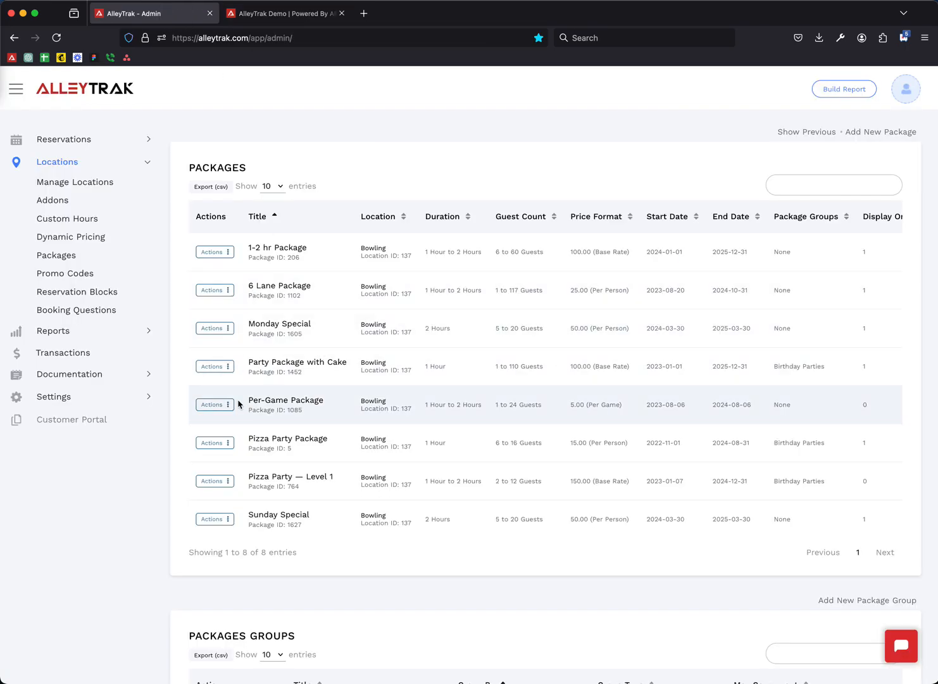
click(219, 366)
click(215, 387)
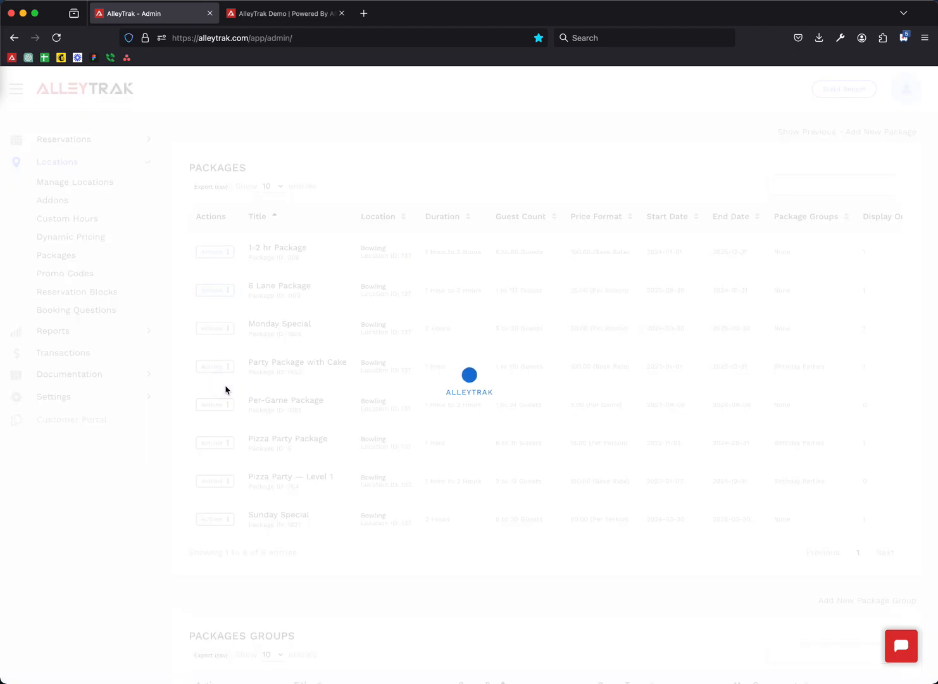
scroll(311, 380, down, 5)
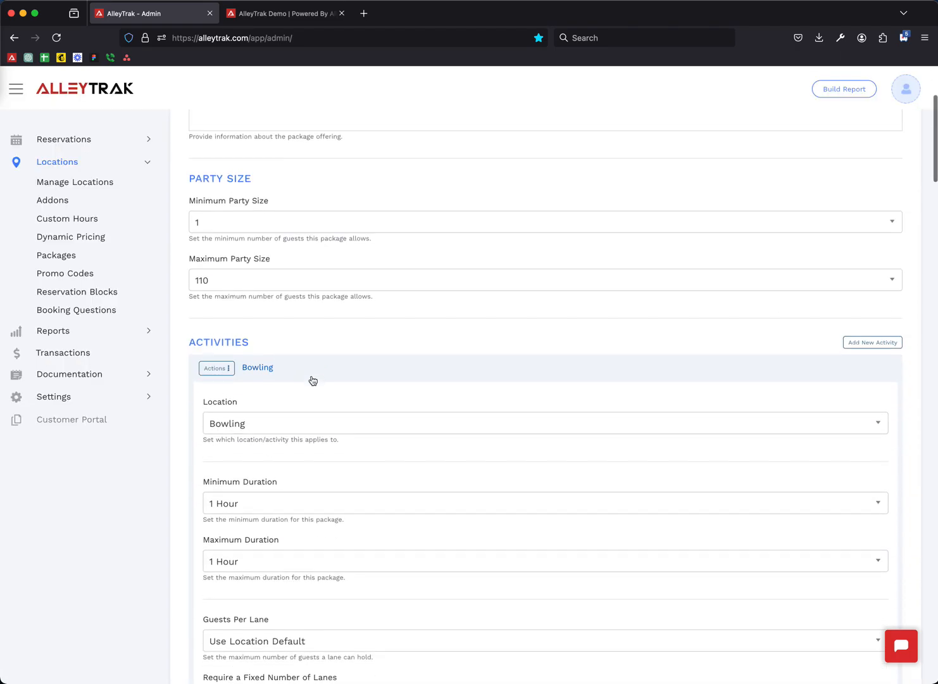
scroll(295, 494, down, 3)
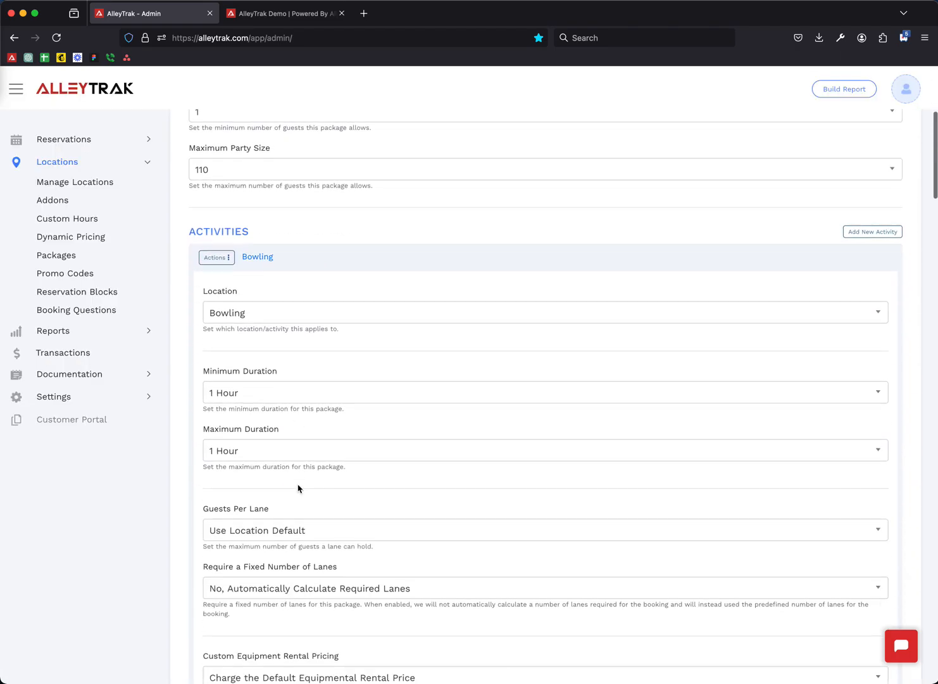
click(260, 257)
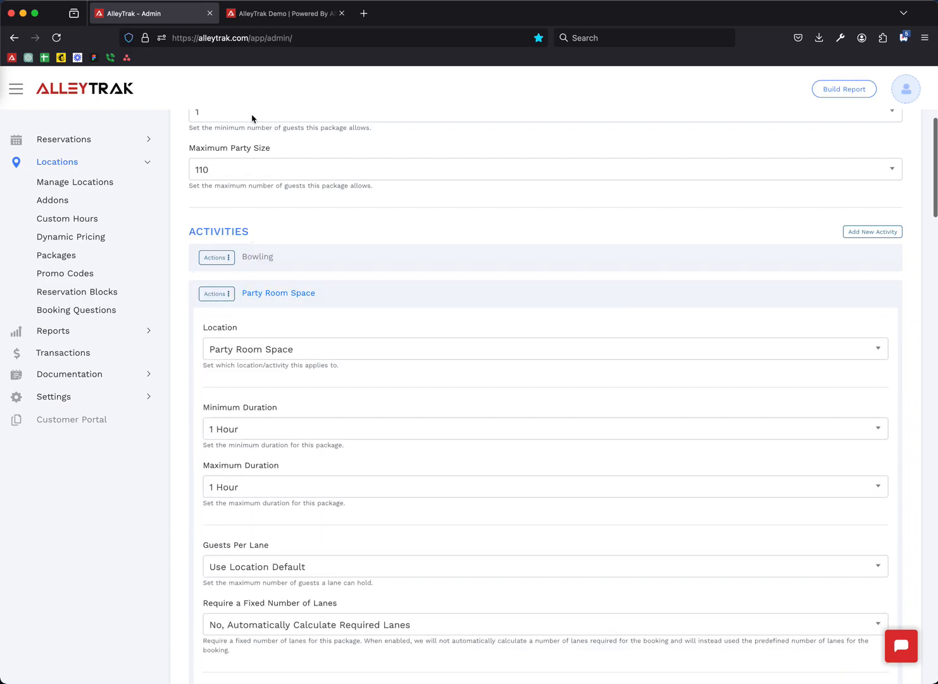
- On the customer booking page, select Party Package with Cake and continue without addons to the availability list
click(260, 14)
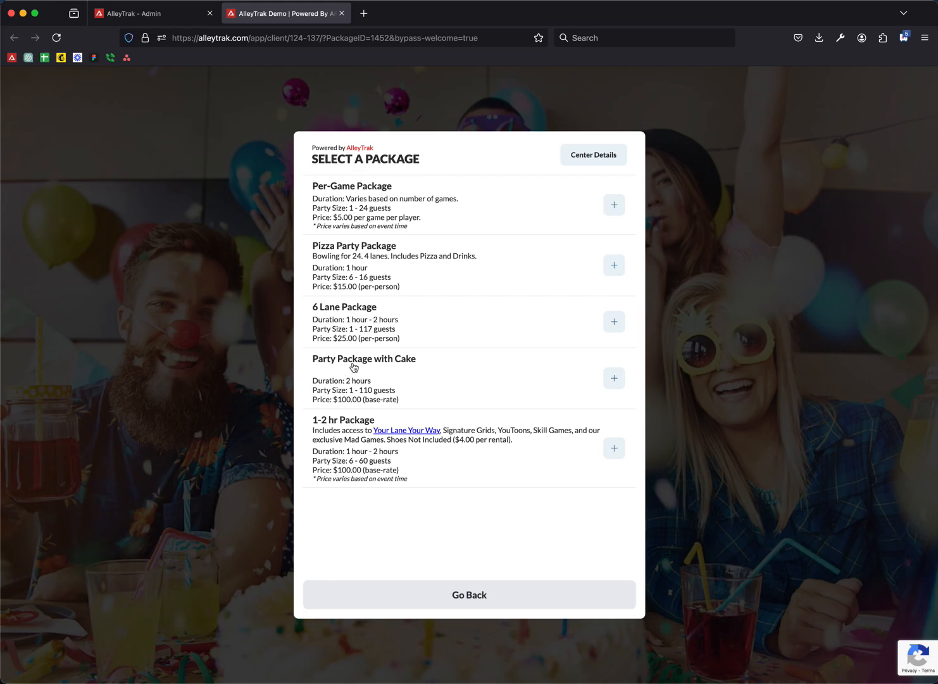
click(613, 378)
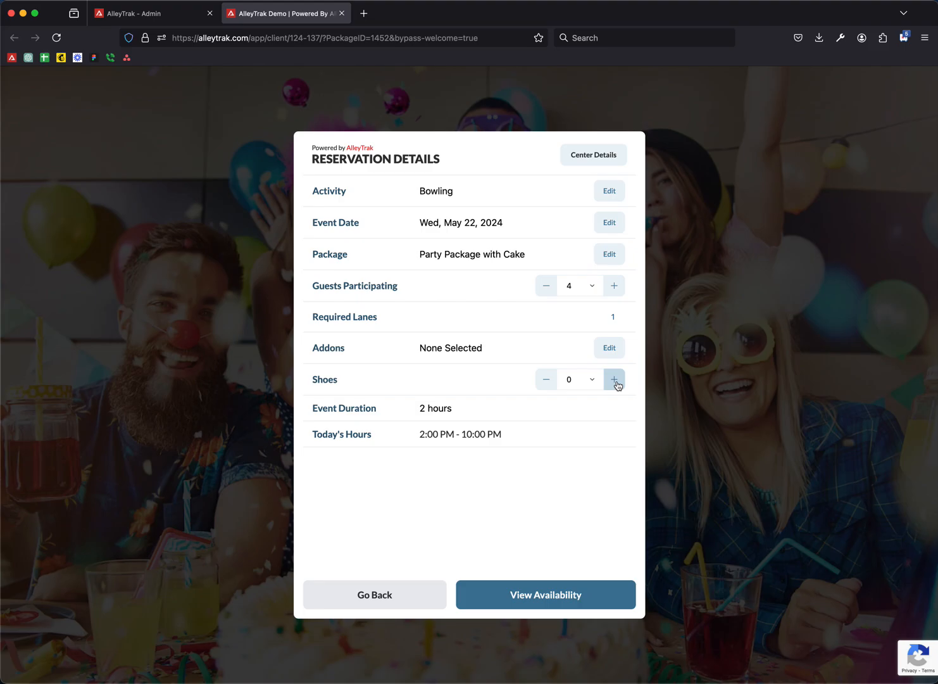
click(530, 599)
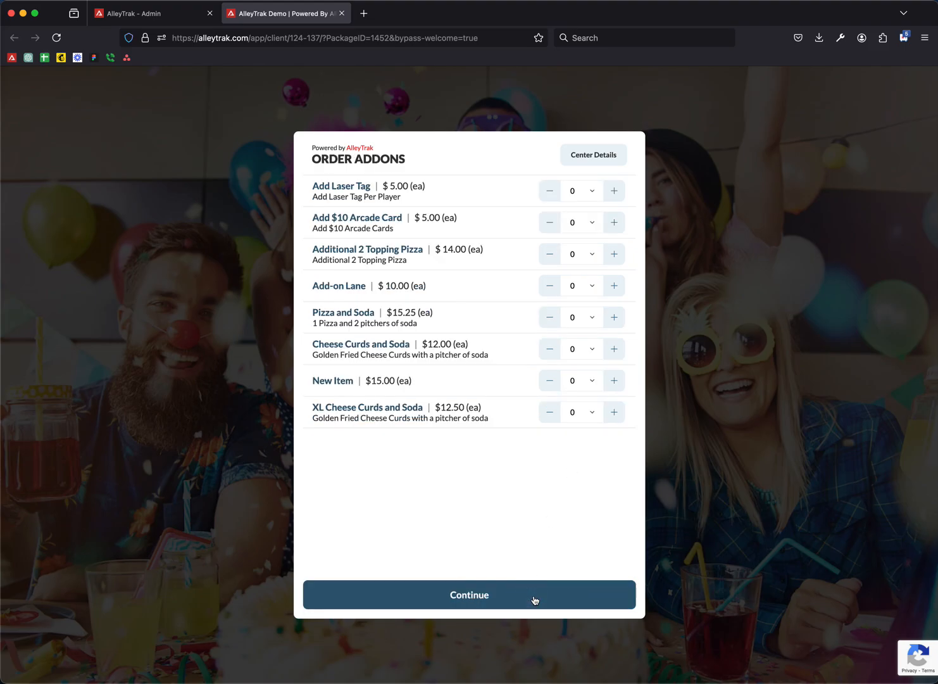
click(534, 598)
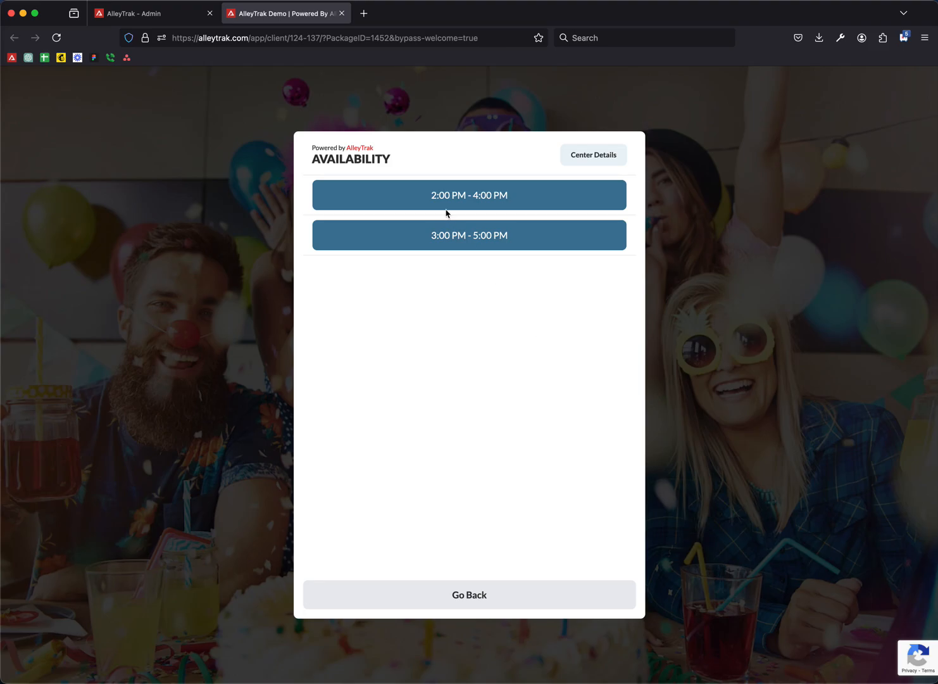
- Choose the 2:00 PM - 4:00 PM slot, review the order details, and continue to the terms and conditions
click(420, 200)
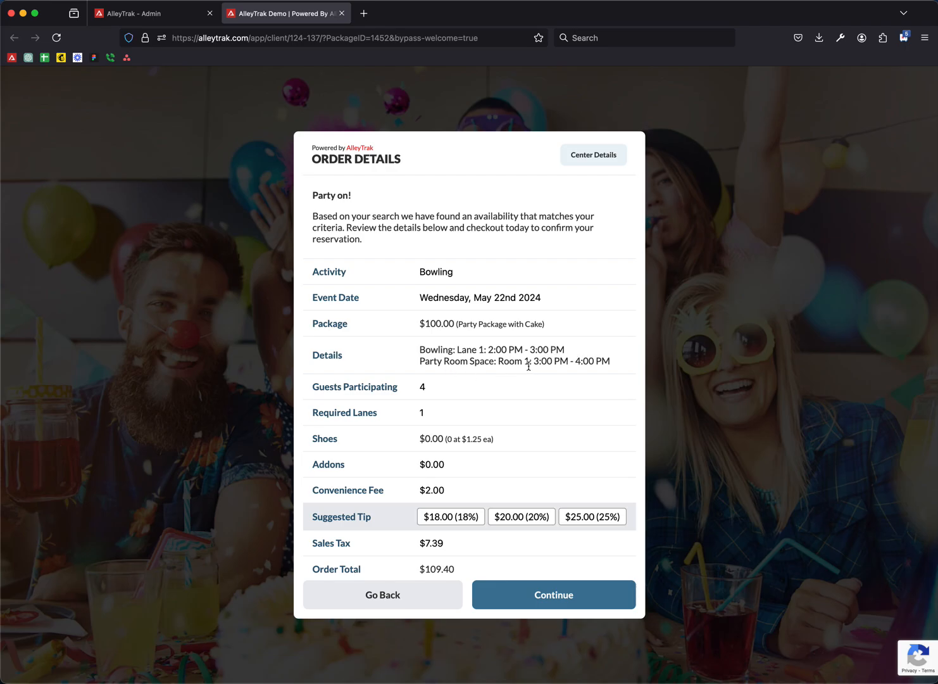
scroll(528, 341, down, 2)
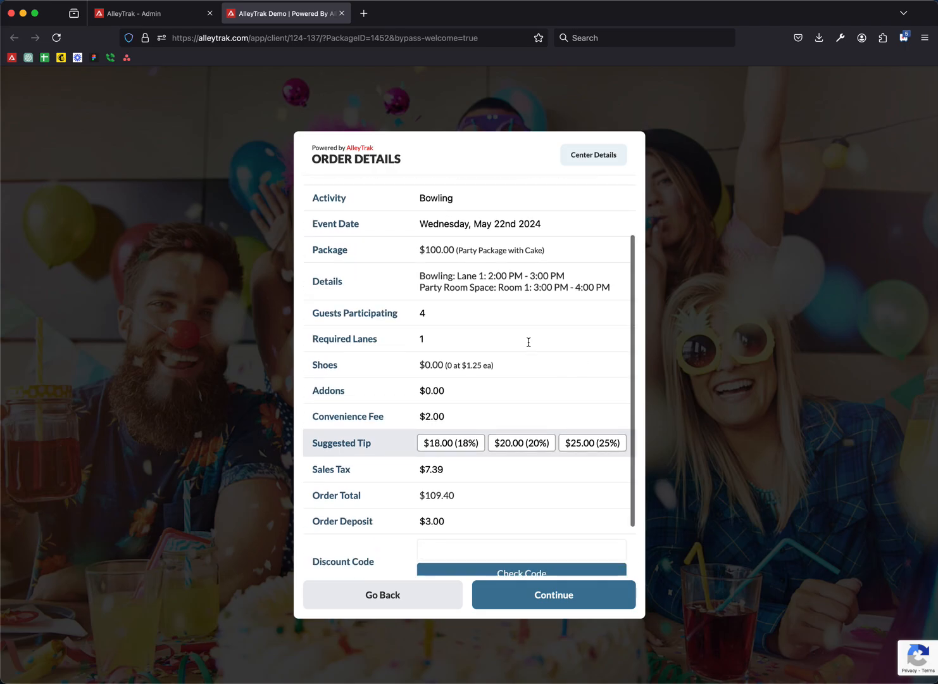
scroll(490, 474, down, 2)
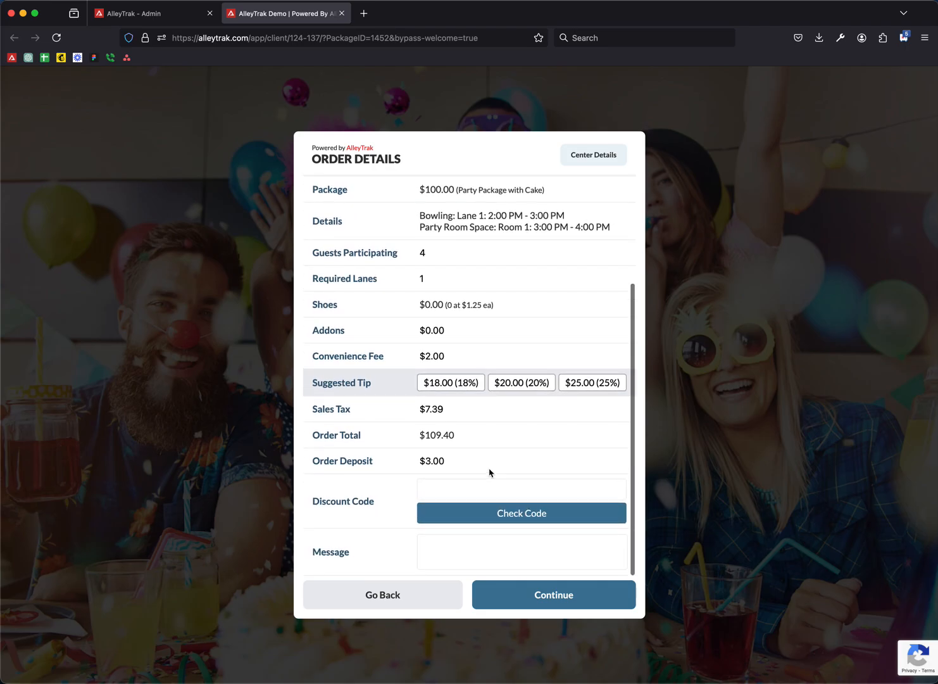
click(554, 595)
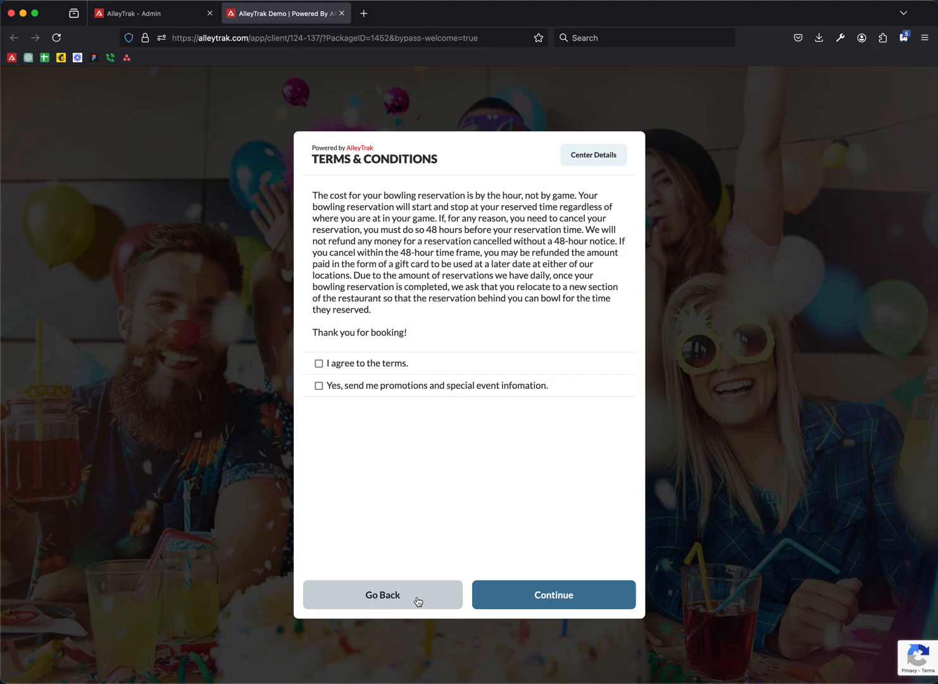
- Show the May 22, 2024 reservation schedule on the admin dashboard for Bowling and switch it to Party Room Space
click(155, 12)
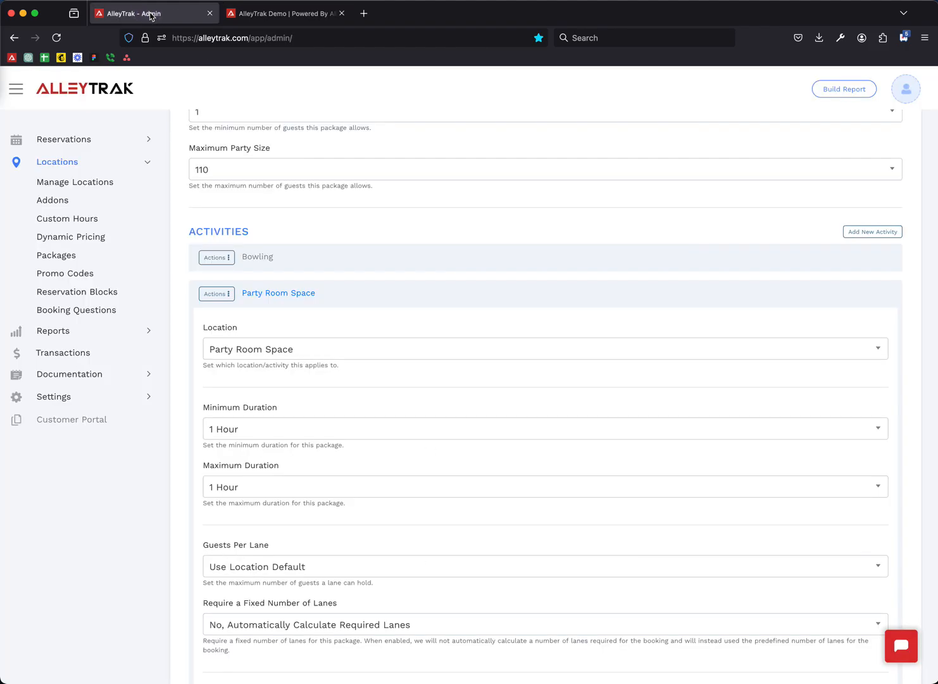
click(70, 144)
click(86, 160)
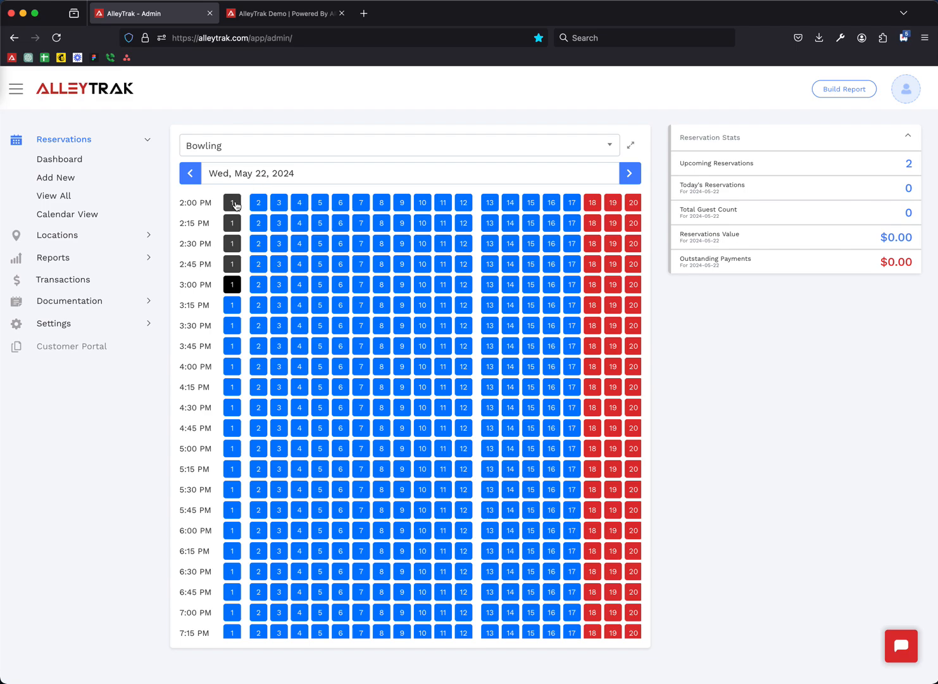
click(244, 147)
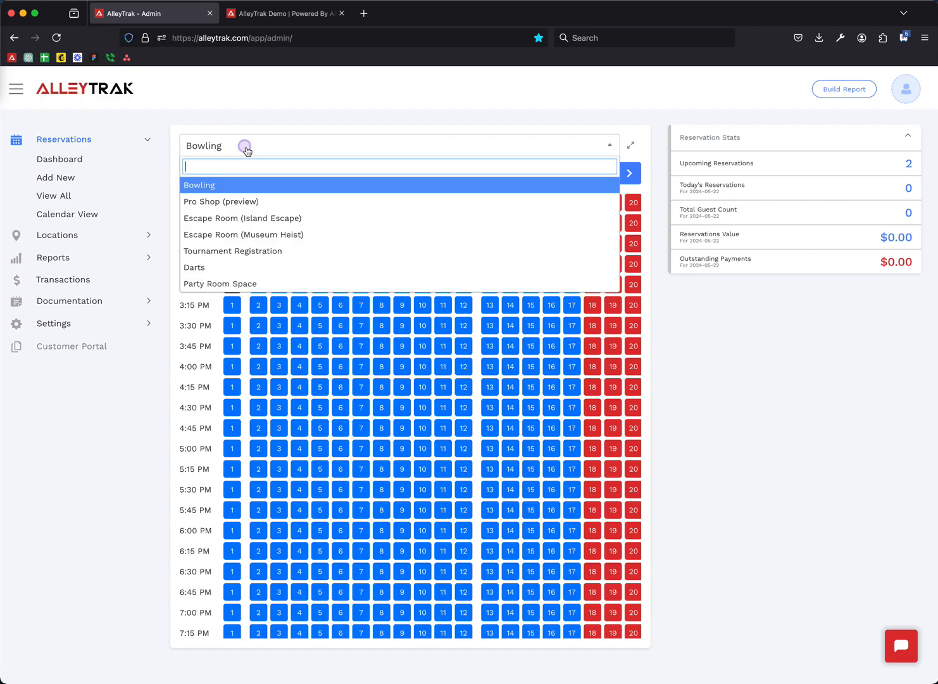
click(245, 285)
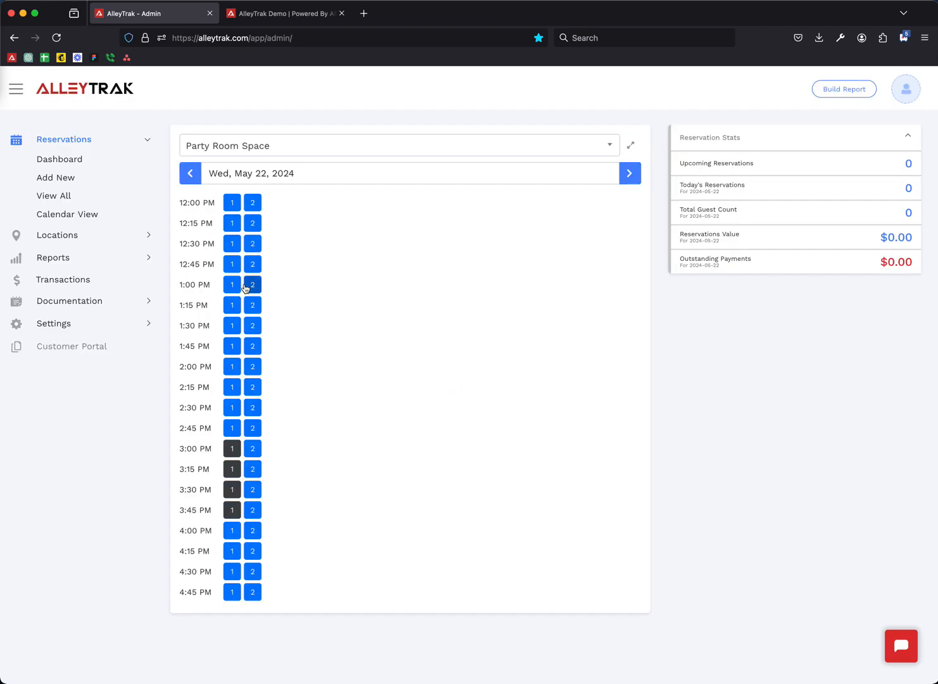
- Open the temporary reservation for party room 1 at 3:30 PM, examine its order and reservation details, and close it
click(231, 490)
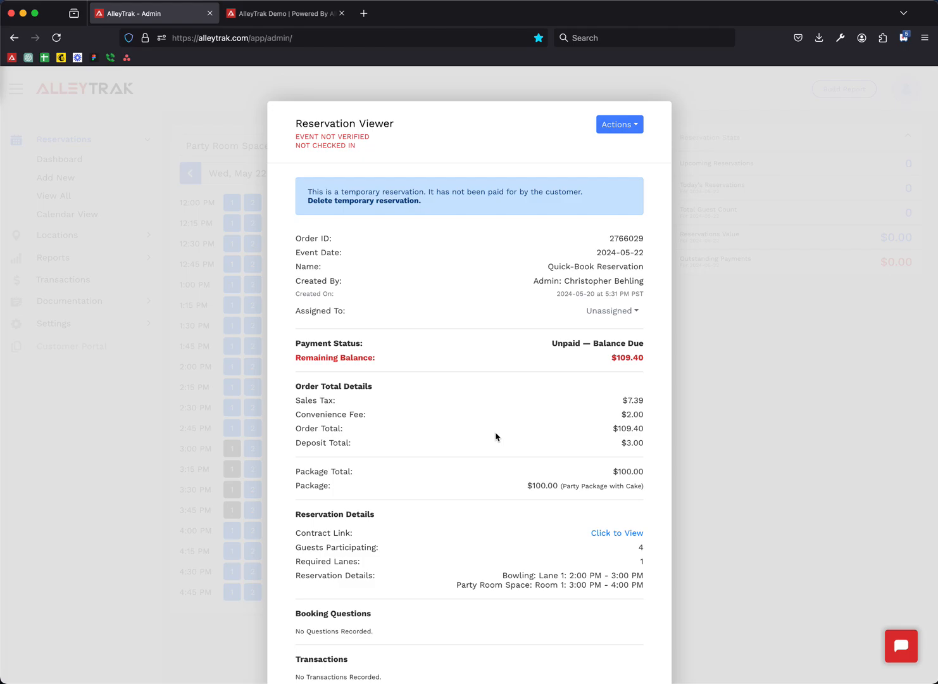
click(719, 361)
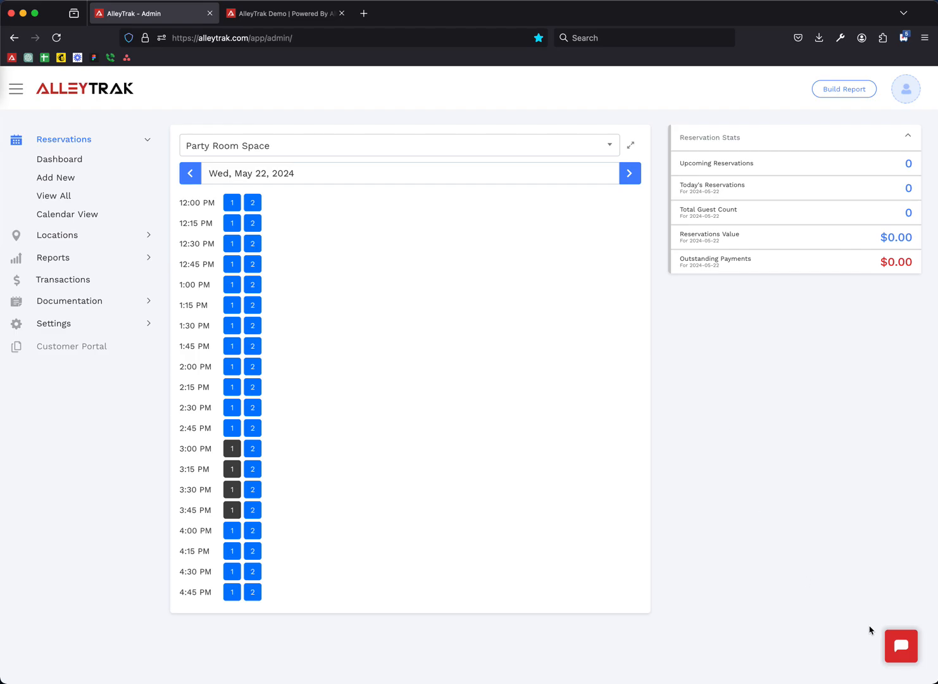
- Open the support chat
click(908, 644)
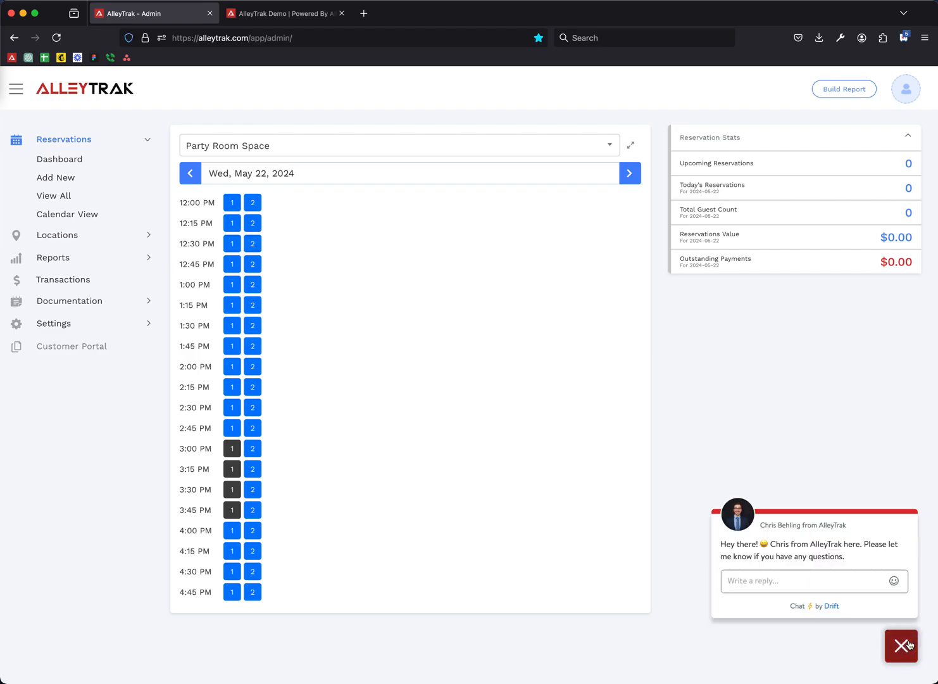